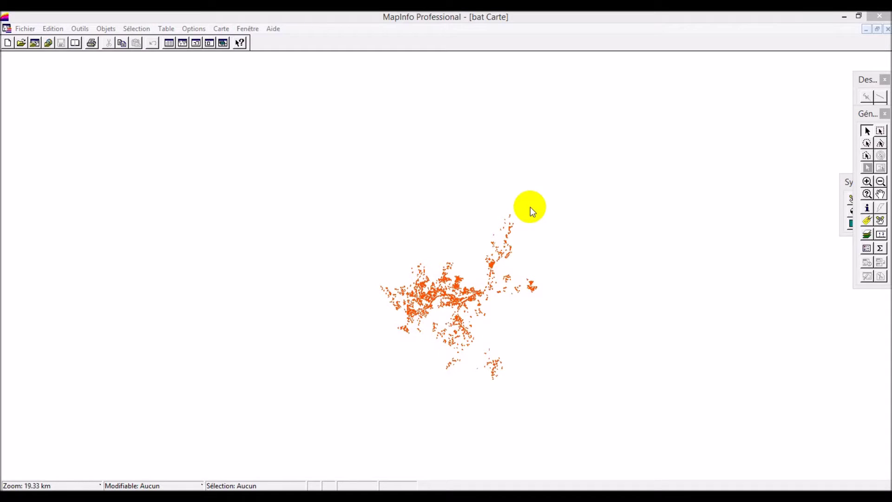
click(801, 489)
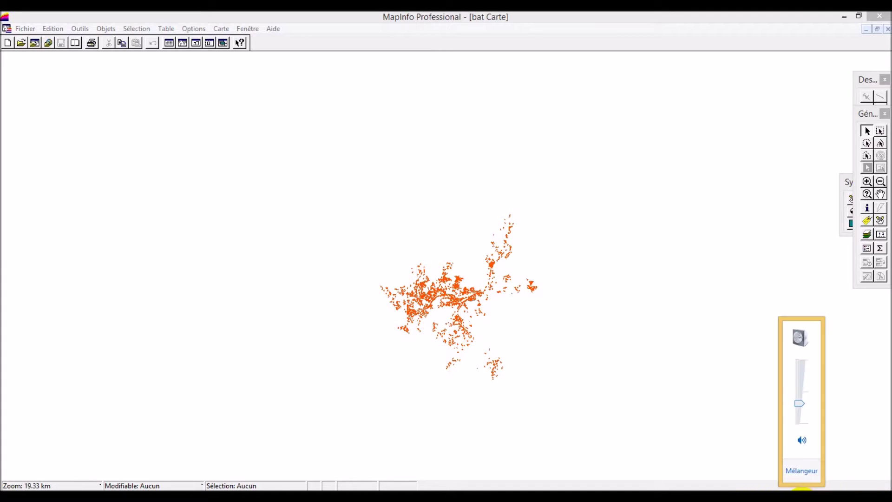
drag(807, 383, 806, 374)
Display the attributes of a building beside the large northern block and enlarge the Infos window to show all fields
click(848, 188)
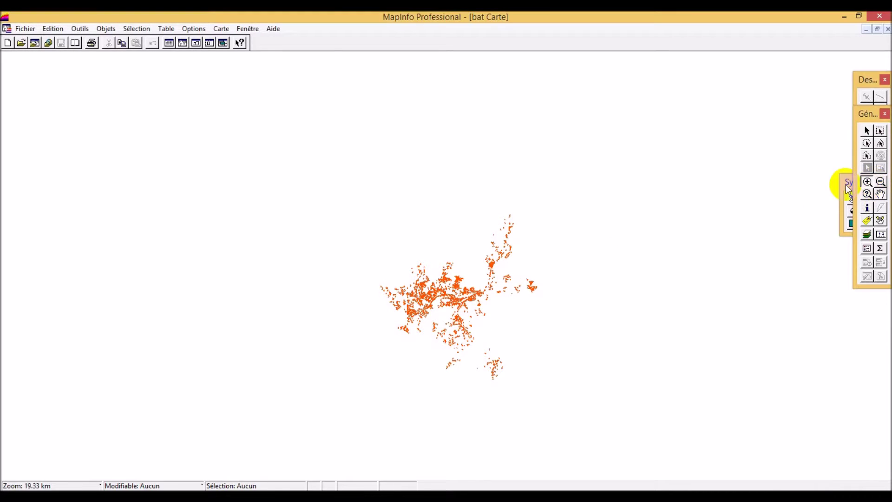
drag(550, 250, 434, 299)
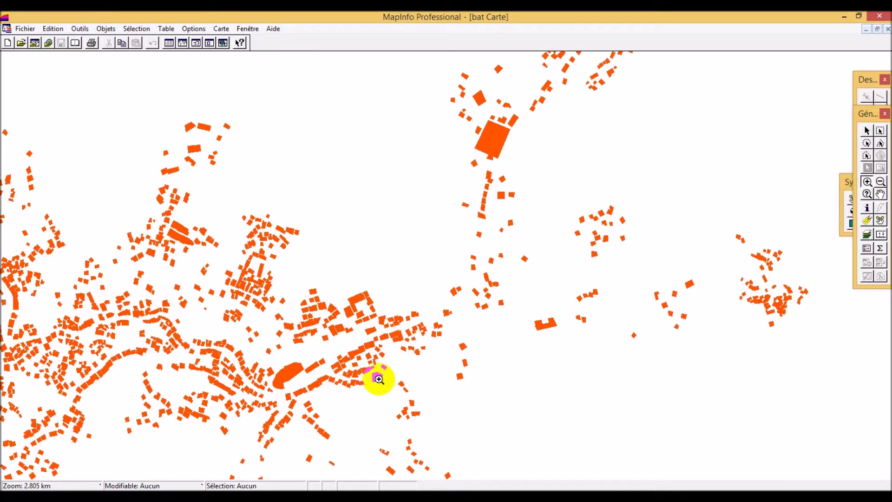
drag(873, 115, 767, 100)
click(766, 194)
click(476, 135)
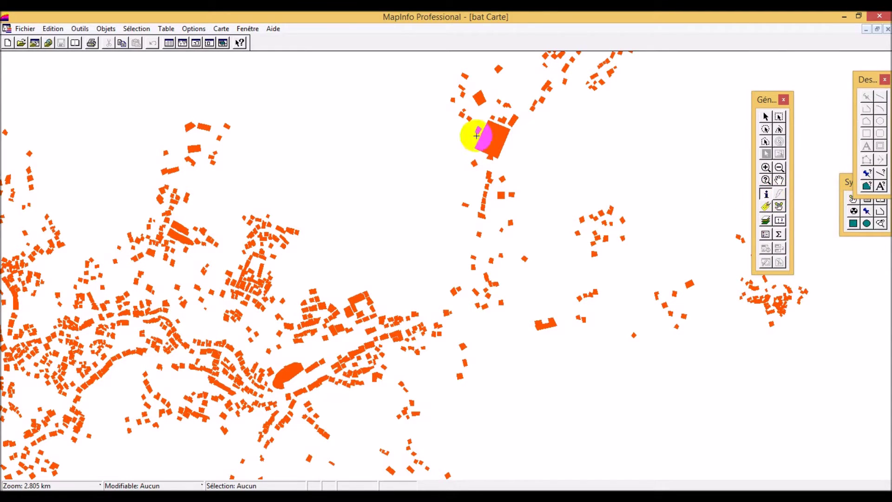
drag(716, 396, 576, 215)
click(657, 296)
drag(652, 276, 689, 414)
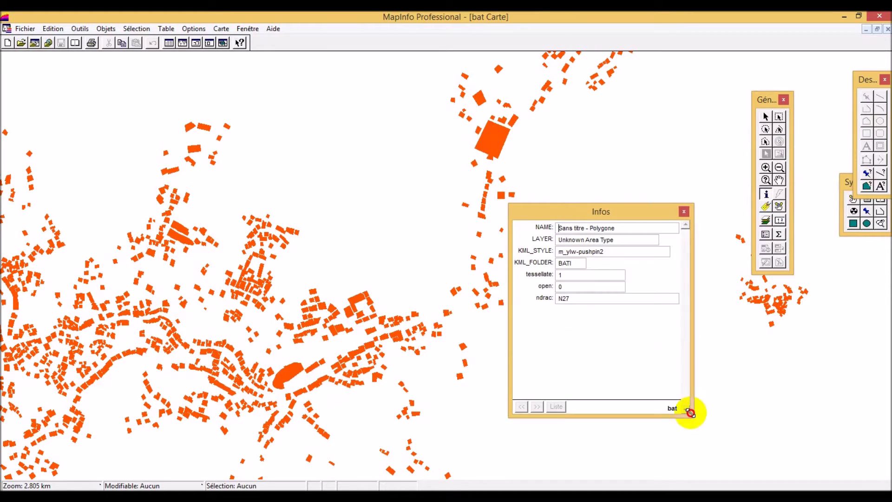
Check the ndrac attribute of other buildings on the map, and close the Infos window
click(573, 297)
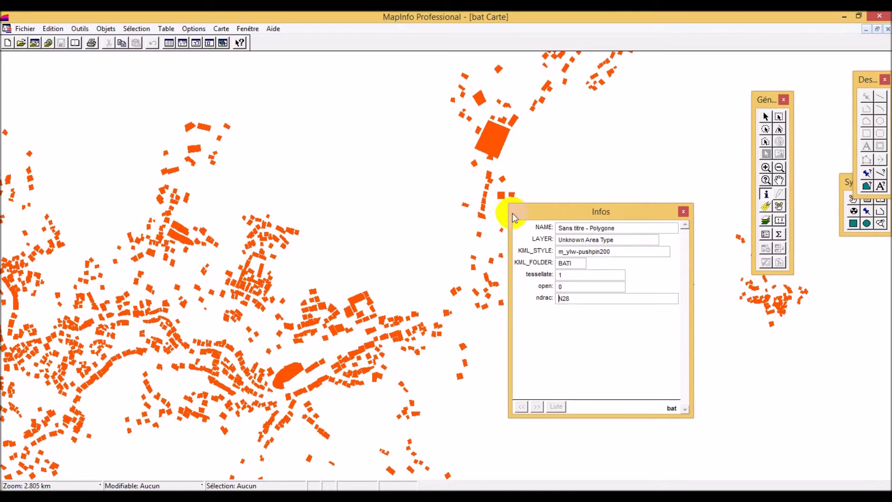
click(364, 296)
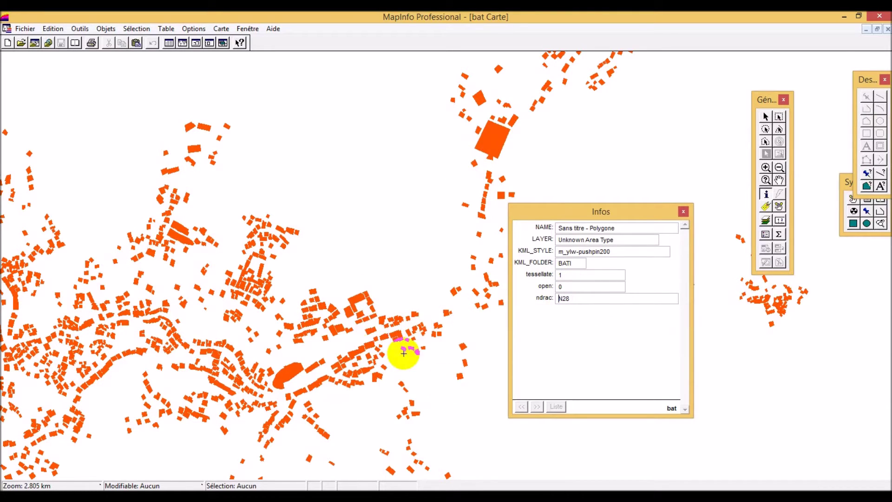
click(429, 316)
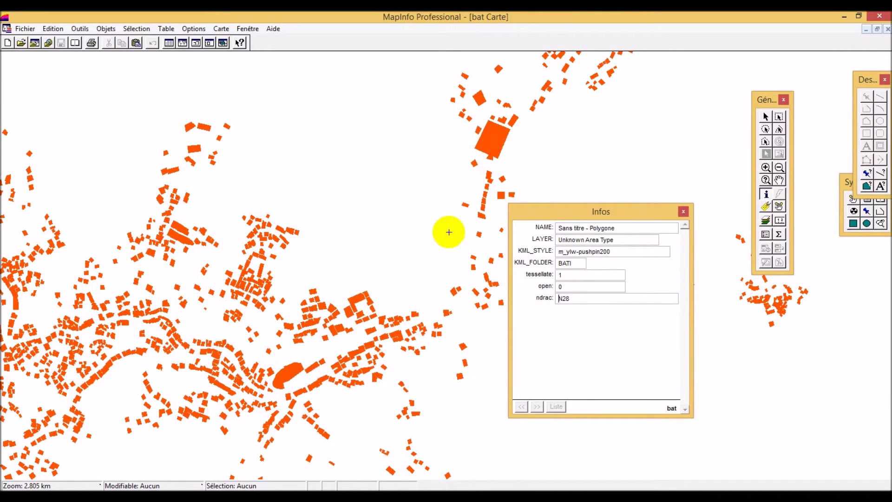
click(683, 211)
click(684, 212)
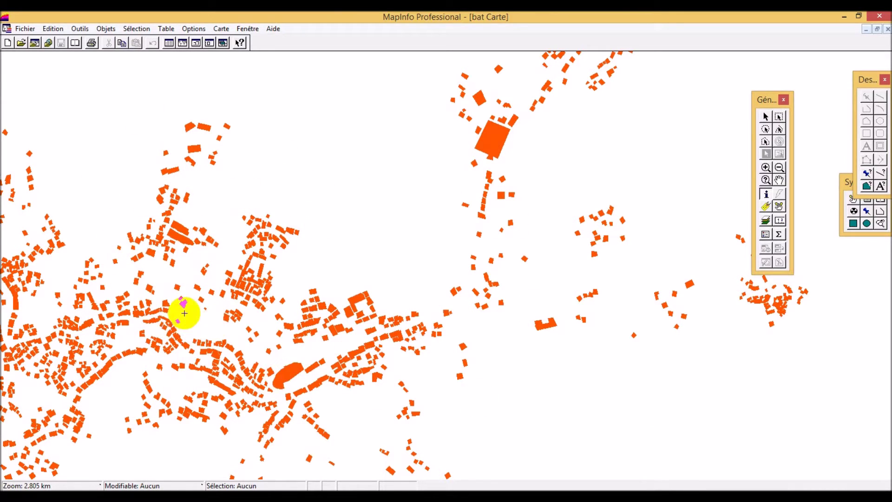
Export the bat table to the bati folder as the AutoCAD DXF file bat.dxf, using the default DXF options
click(166, 29)
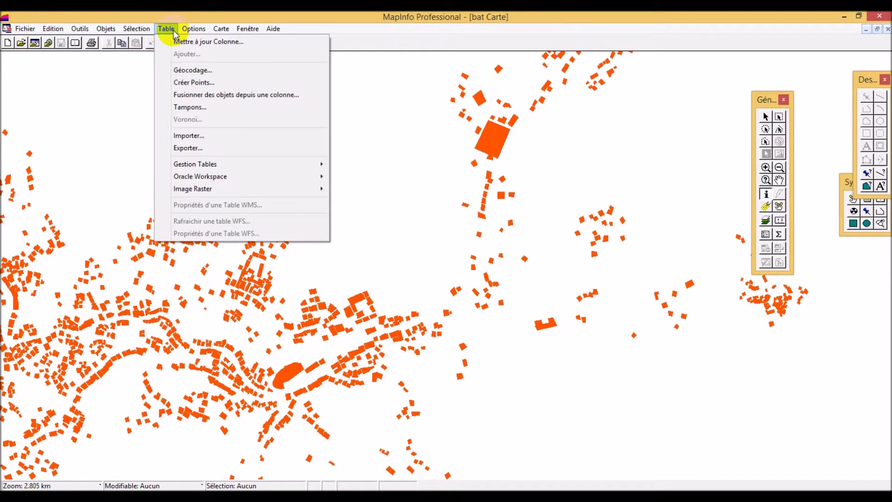
click(204, 150)
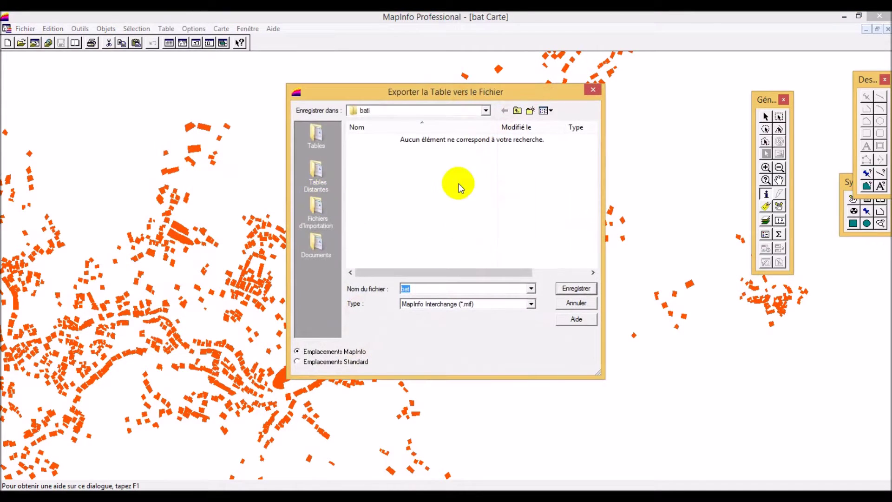
click(498, 305)
click(439, 328)
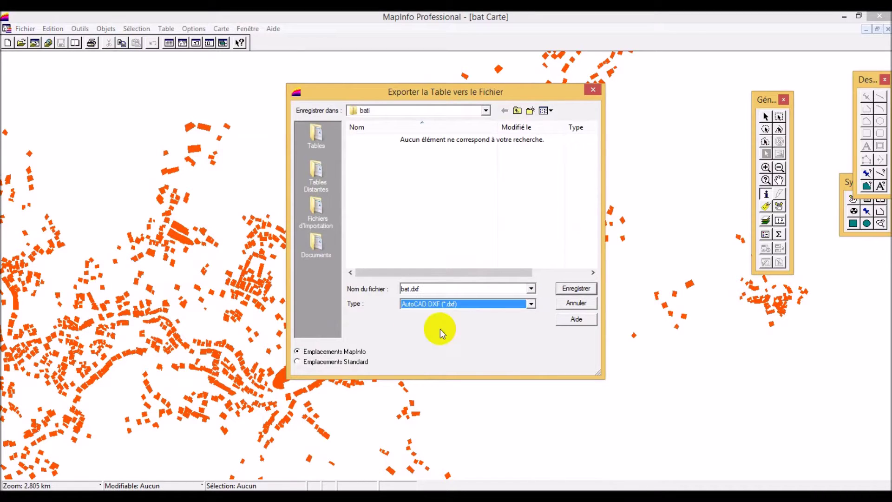
click(572, 288)
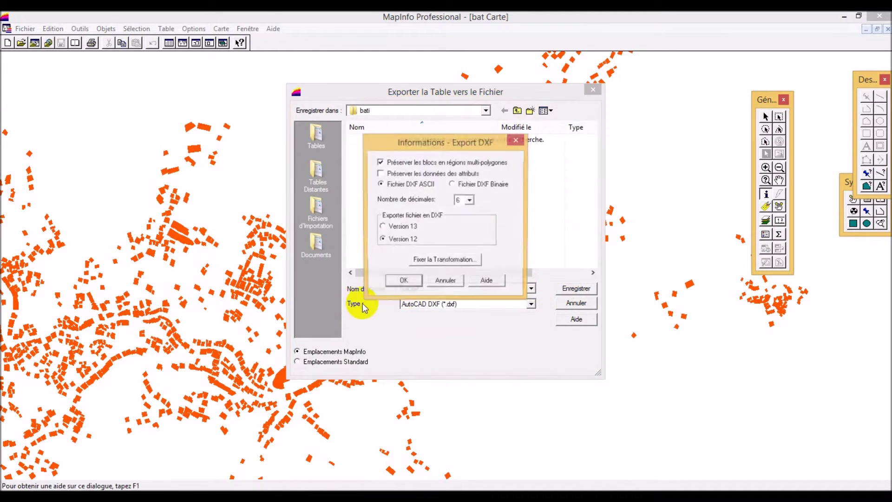
click(404, 282)
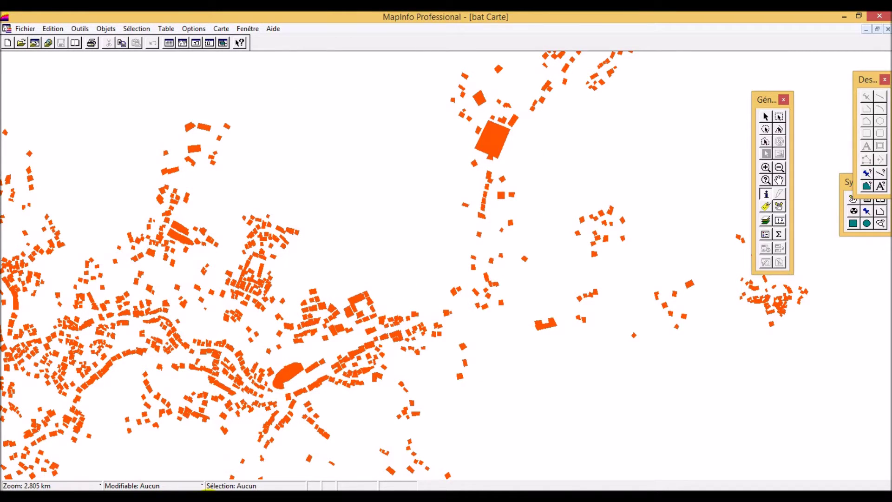
Switch to Excel and browse the bati folder for a file to open, with all file types listed
key(alt+Tab)
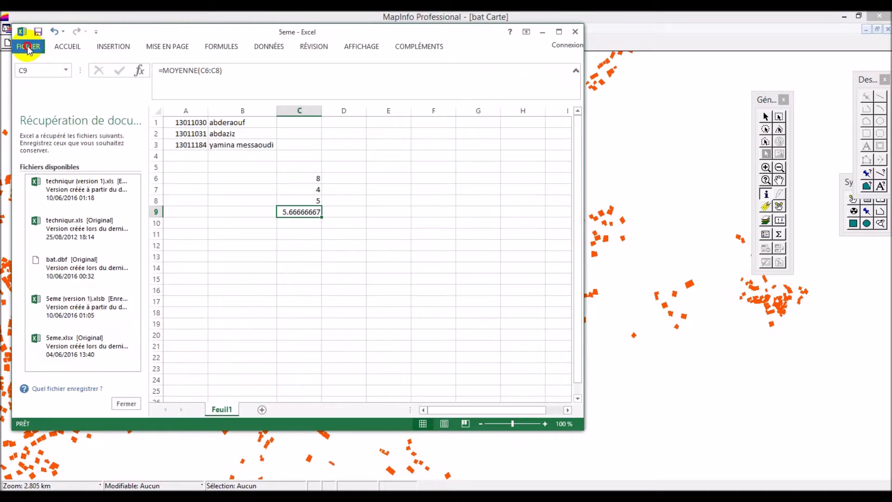
click(27, 46)
click(51, 116)
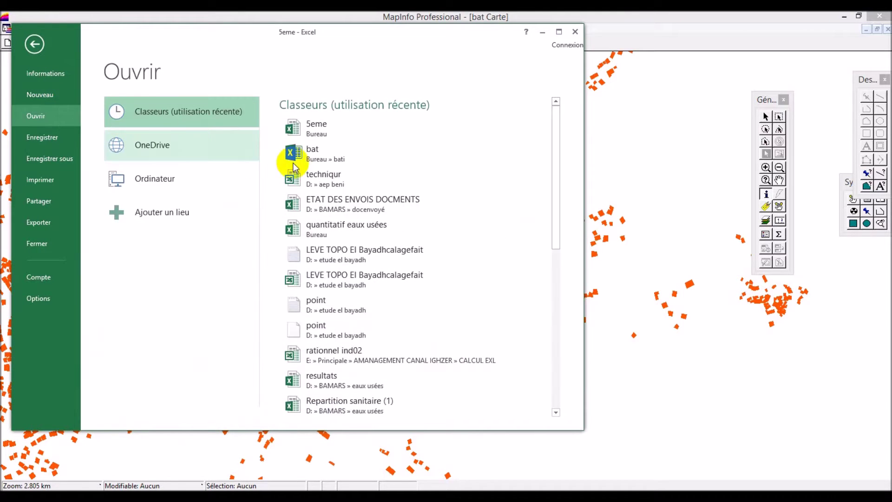
click(167, 180)
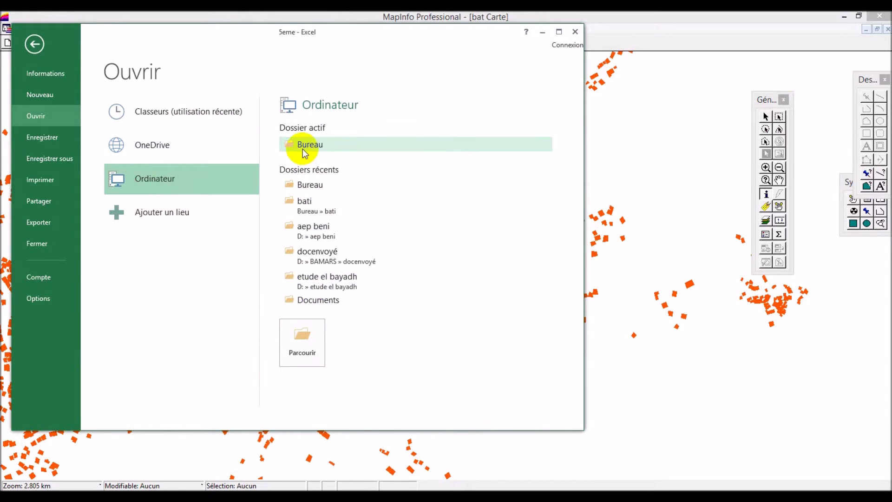
click(312, 215)
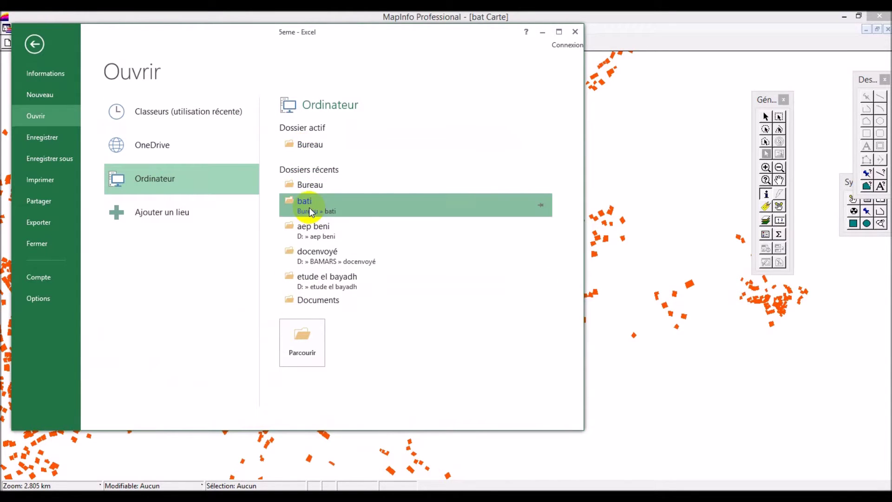
click(389, 257)
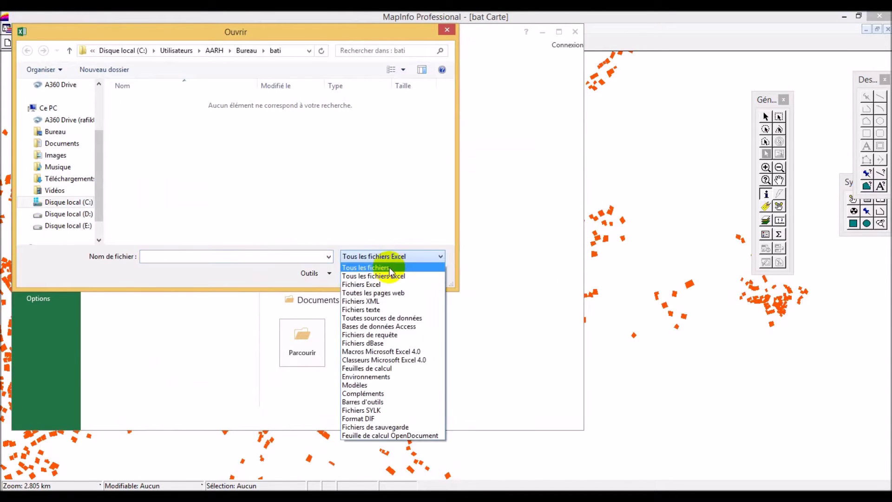
click(388, 269)
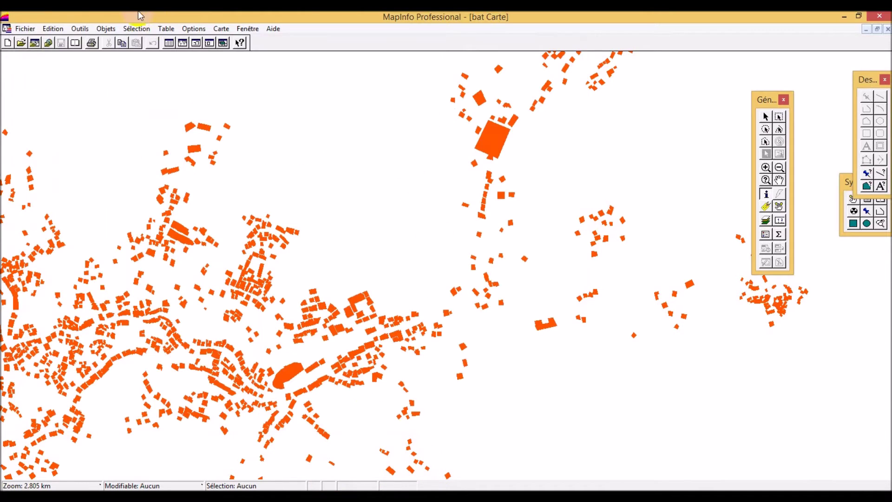
Switch to MapInfo and export the bat table to the bati folder as the dBASE file bat.dbf
click(166, 28)
click(201, 145)
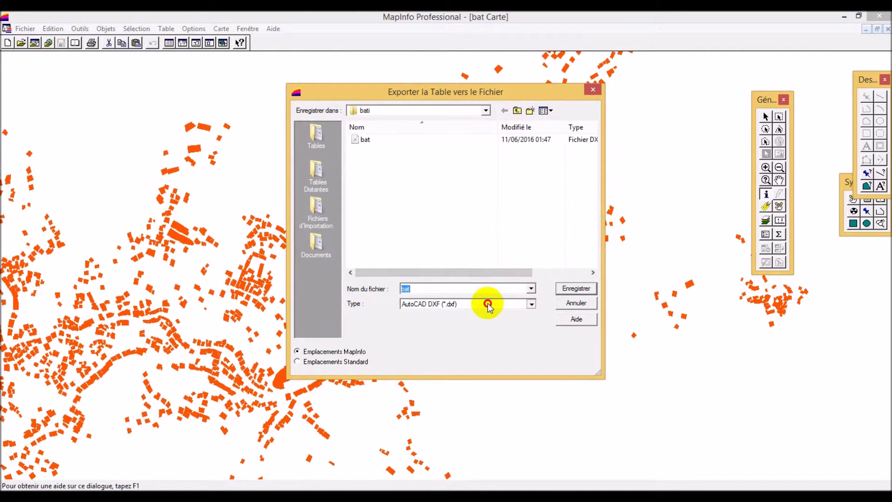
click(487, 303)
click(461, 337)
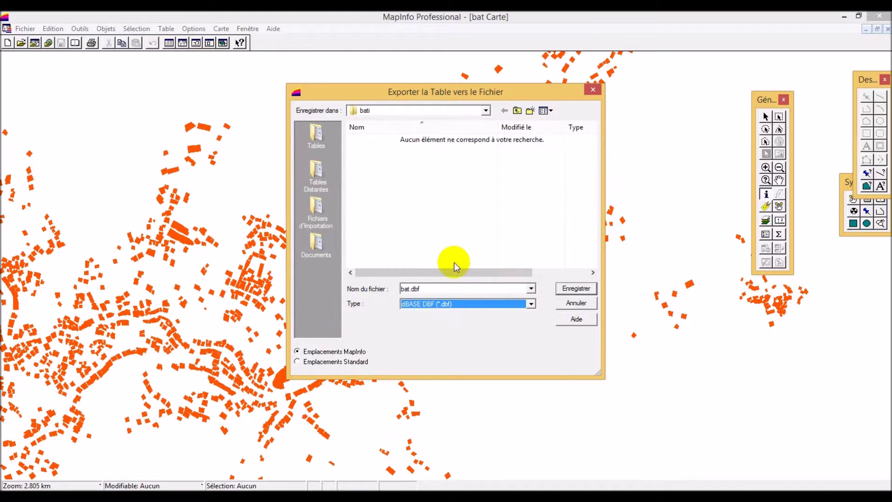
click(575, 288)
click(403, 228)
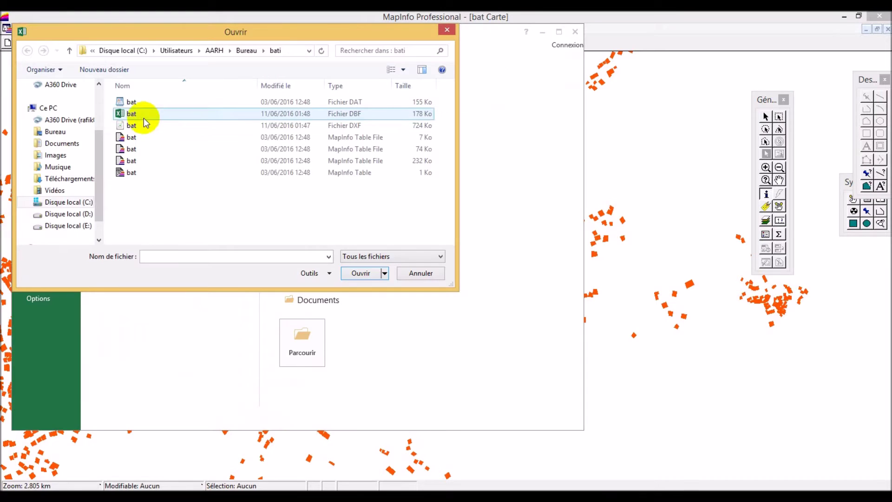
Switch to Excel, open the bat DBF file from the bati folder and maximize its window
click(139, 114)
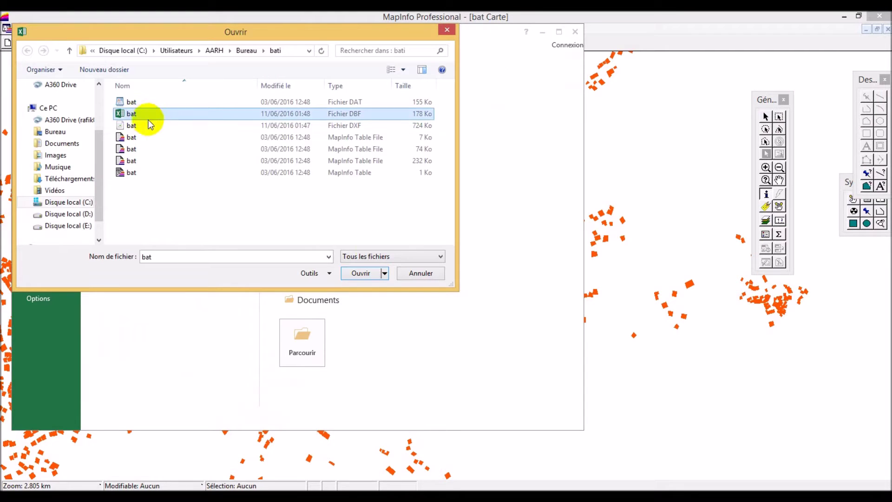
click(367, 272)
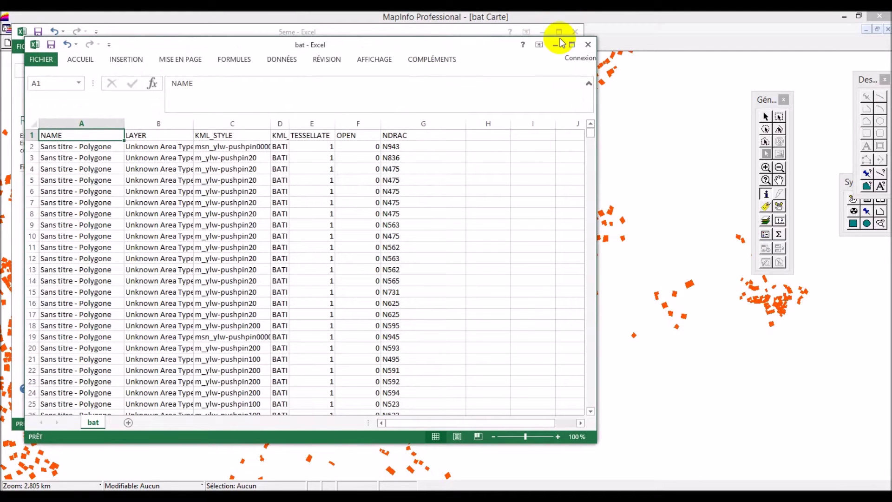
click(571, 44)
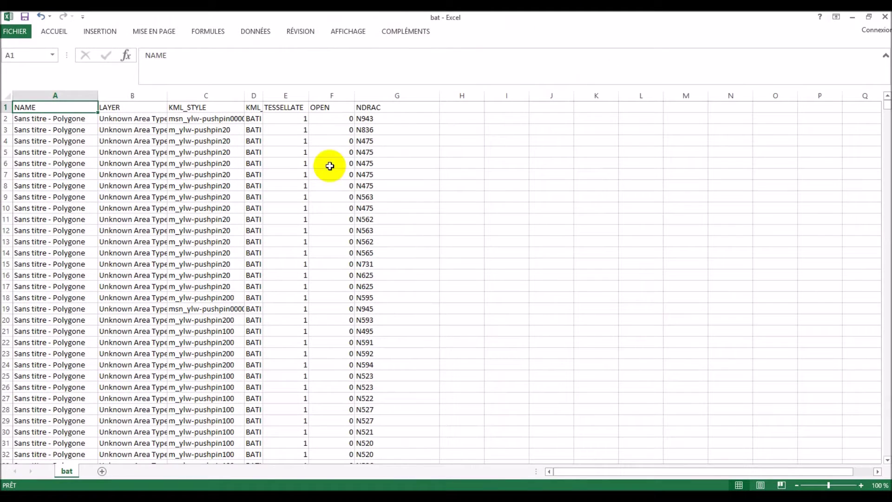
Examine the attribute columns of the bat sheet, highlighting the repeated N475 entries under NDRAC in G4:G8
click(377, 117)
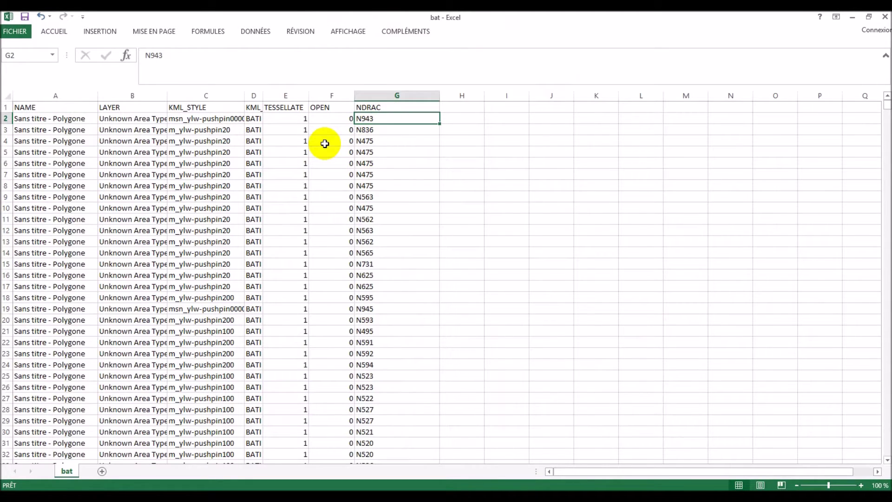
click(294, 118)
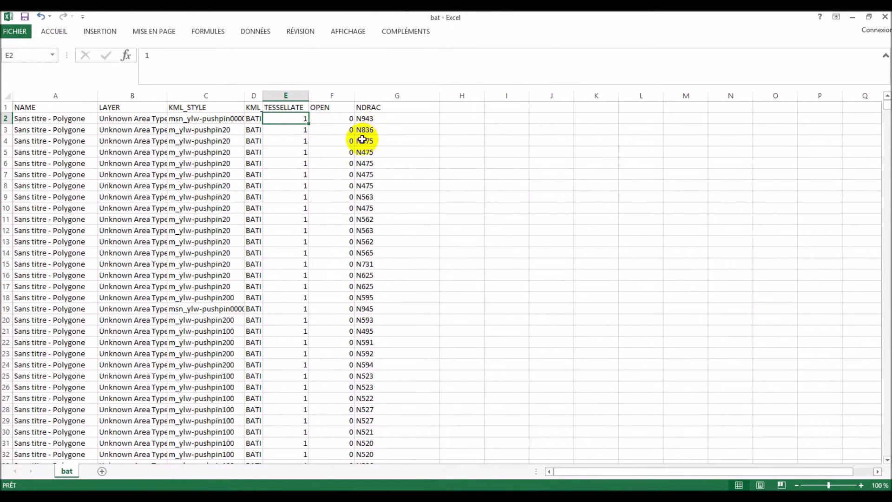
drag(369, 140, 366, 175)
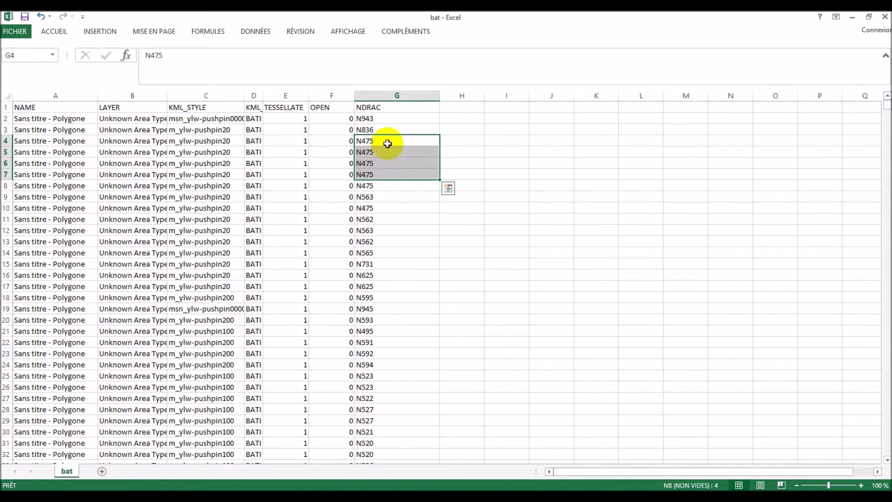
drag(389, 141, 384, 186)
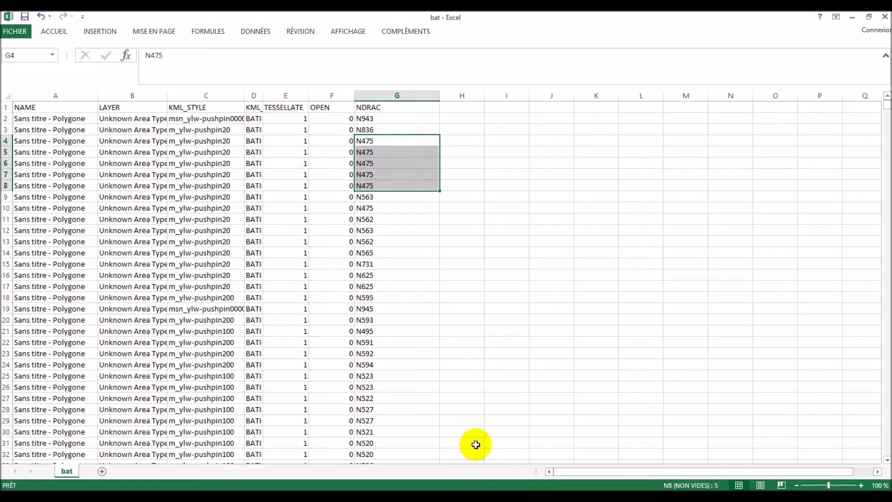
Search the Windows applications for EPANET and launch EPANET 2 Fr
click(10, 481)
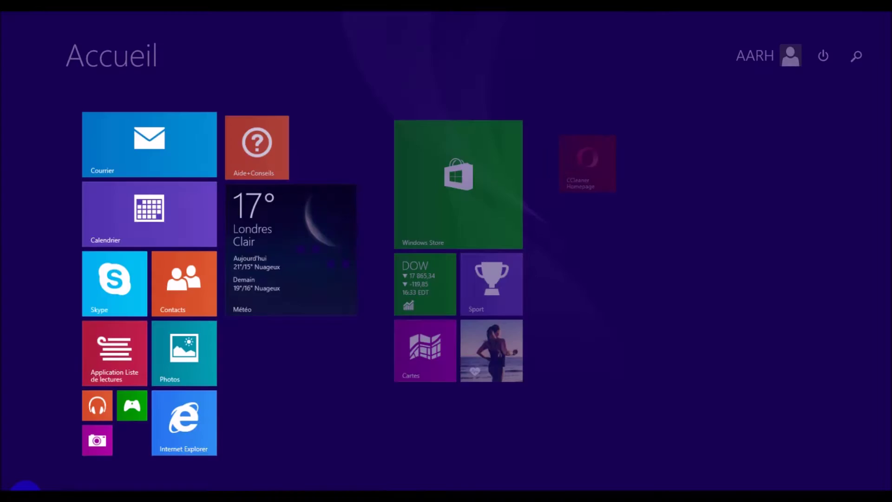
click(74, 487)
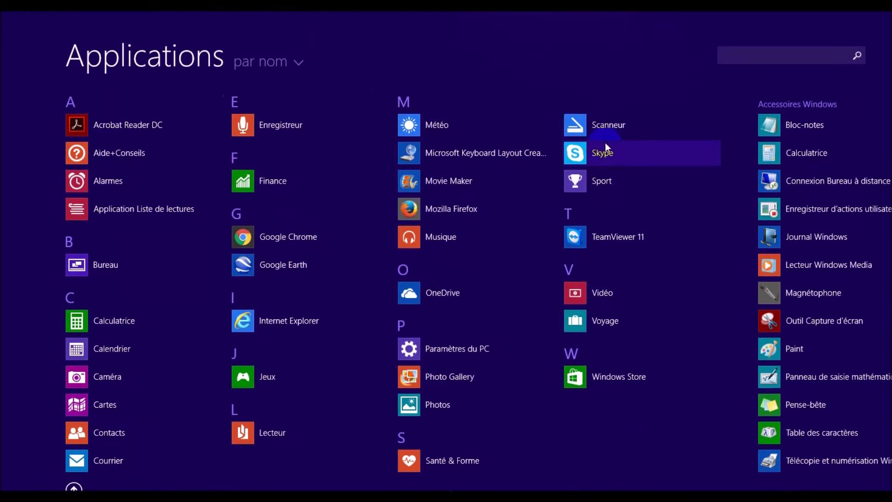
click(788, 55)
click(788, 55)
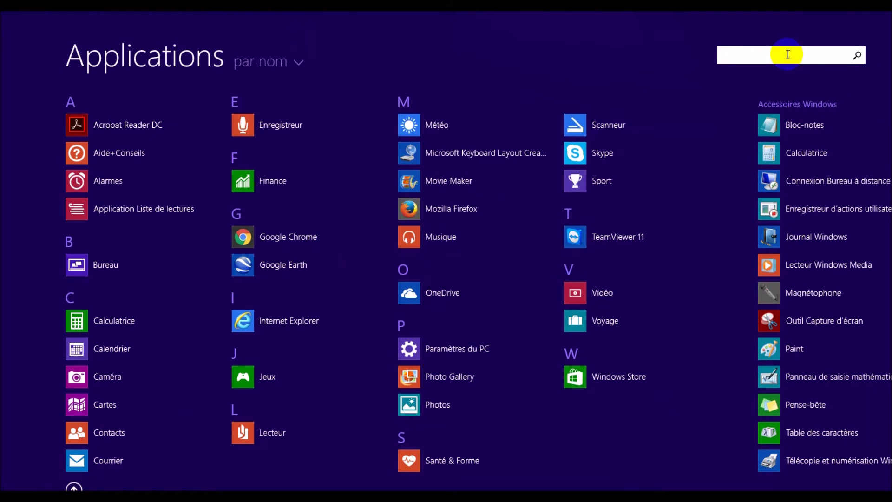
text(e)
click(121, 207)
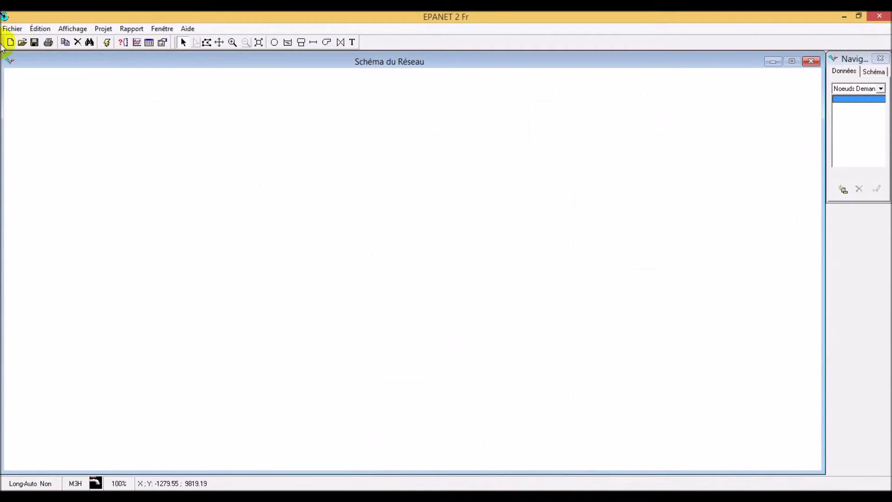
Import the network file réseauaepbenimaouche.inp from the epant folder into EPANET
click(13, 29)
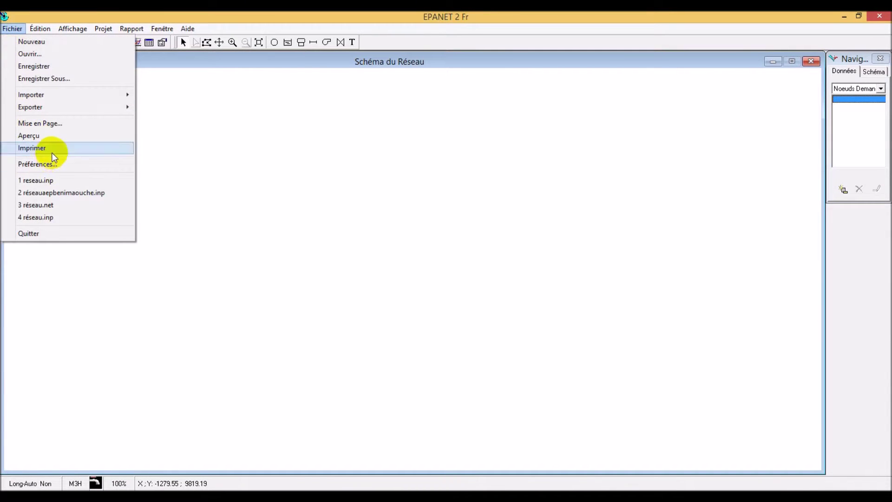
mouse_move(105, 96)
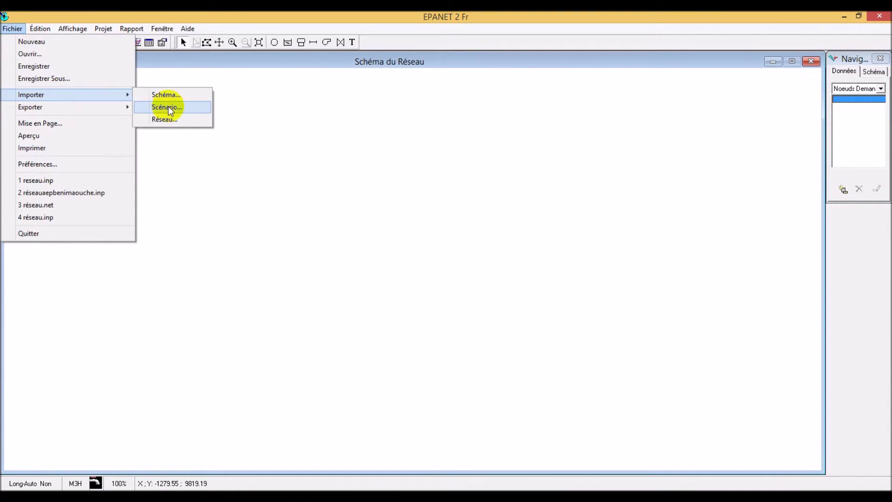
click(164, 120)
click(367, 184)
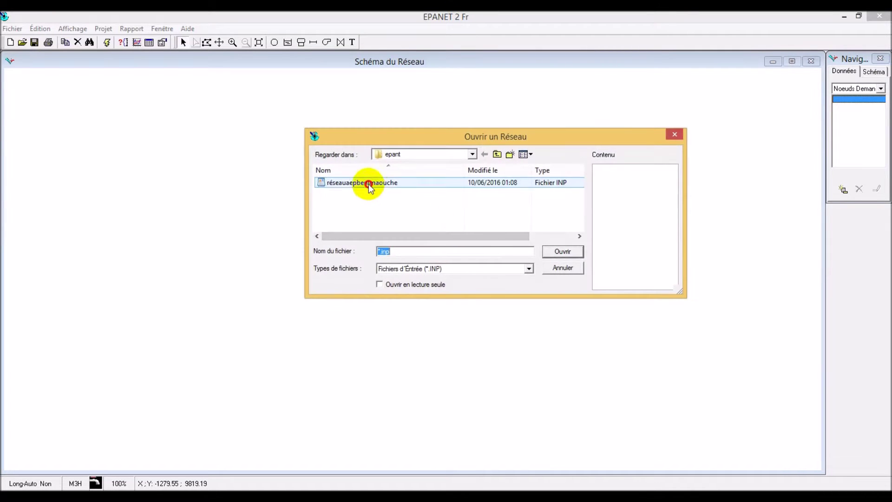
click(562, 254)
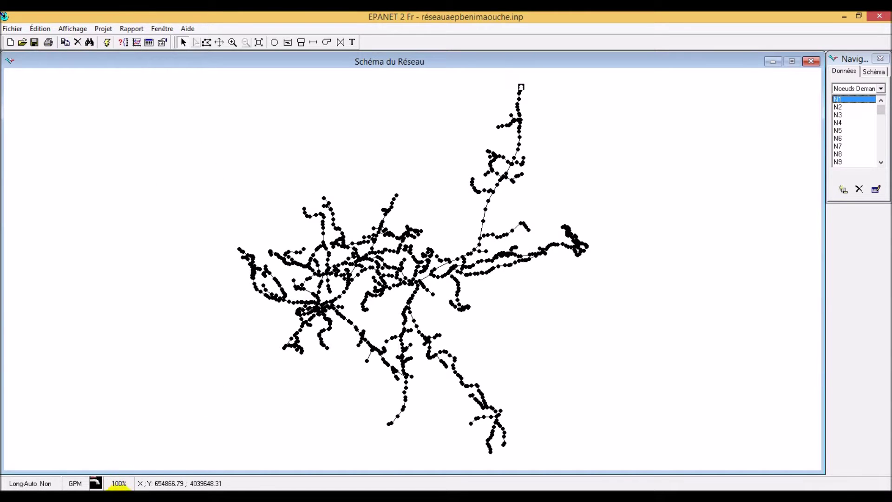
Switch to File Explorer, browse to D:\aep beni\juinbenimaouche\epant and open the réseauaepbenimaouche INP file in WordPad
mouse_move(116, 488)
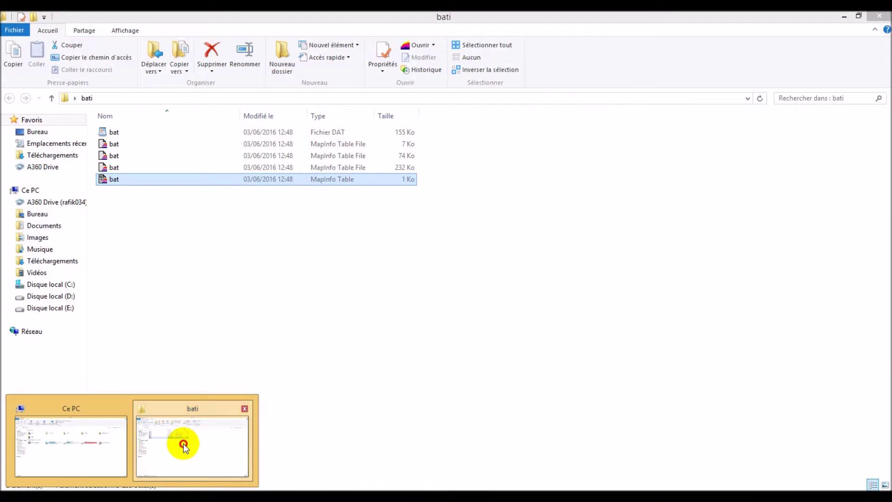
click(156, 450)
click(52, 297)
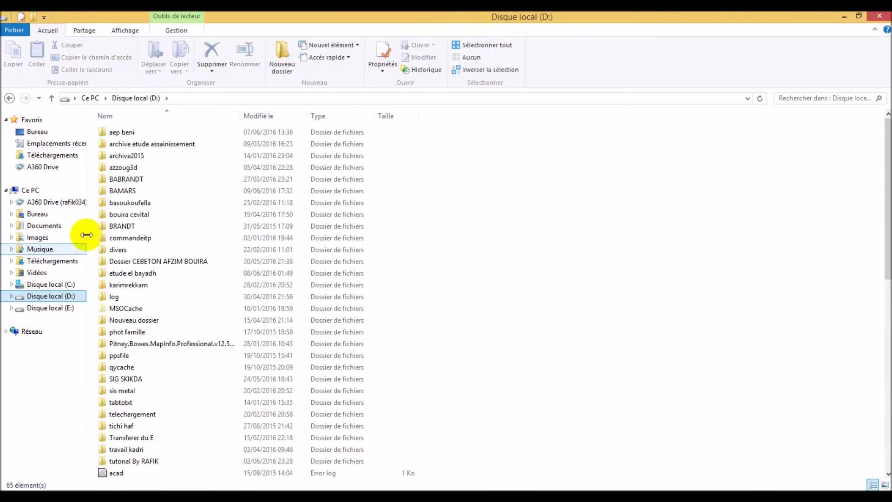
double_click(126, 133)
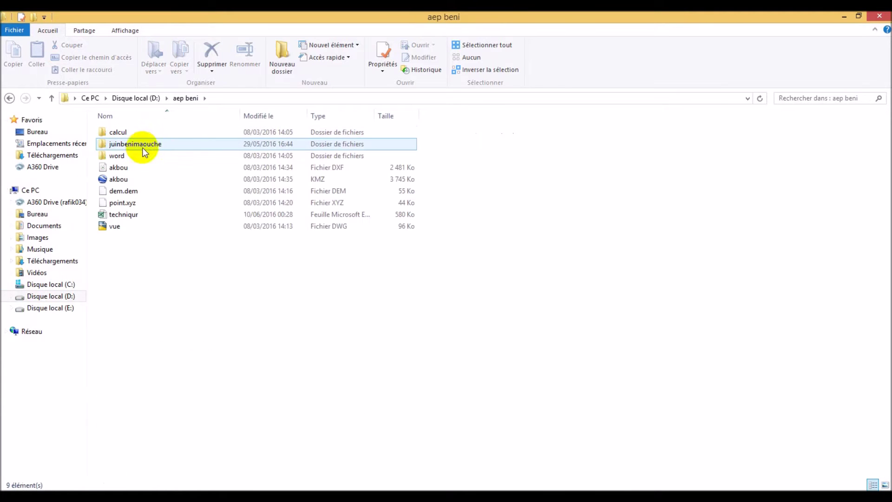
double_click(143, 146)
double_click(133, 146)
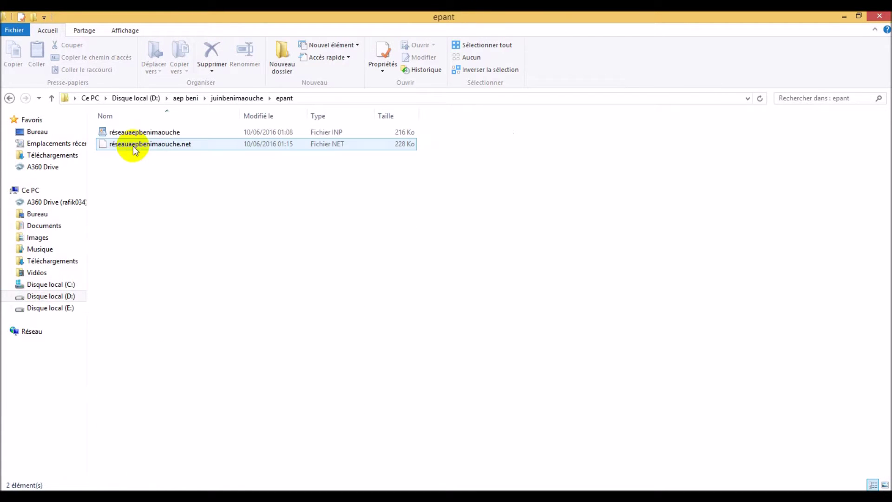
click(148, 134)
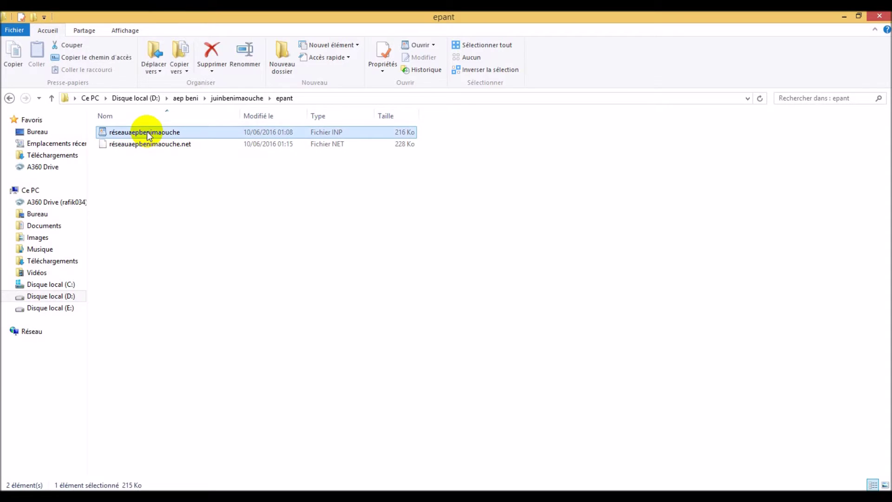
double_click(148, 133)
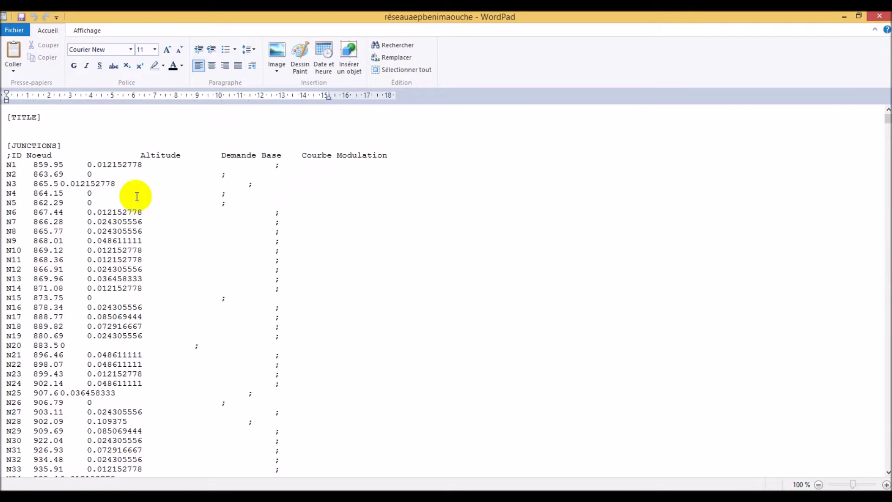
Copy all the node rows of the [JUNCTIONS] section, from N1 through N1053 just above [RESERVOIRS]
drag(2, 167, 3, 251)
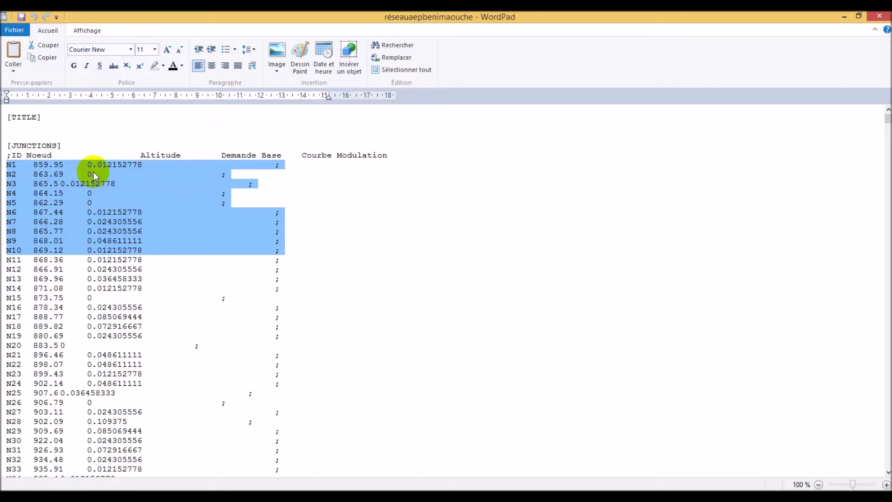
drag(3, 166, 18, 488)
drag(17, 489, 99, 335)
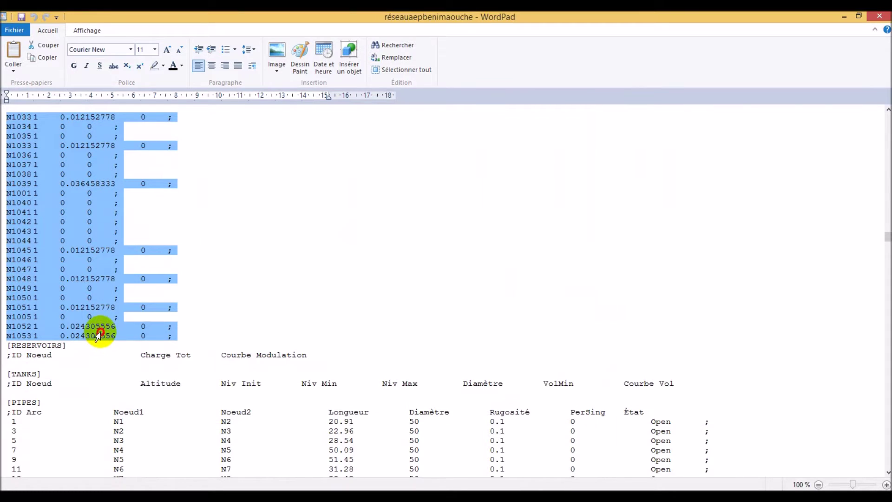
right_click(92, 238)
click(117, 259)
Switch to the bat workbook in Excel, add a new sheet and paste the copied junction rows starting at A1
mouse_move(224, 490)
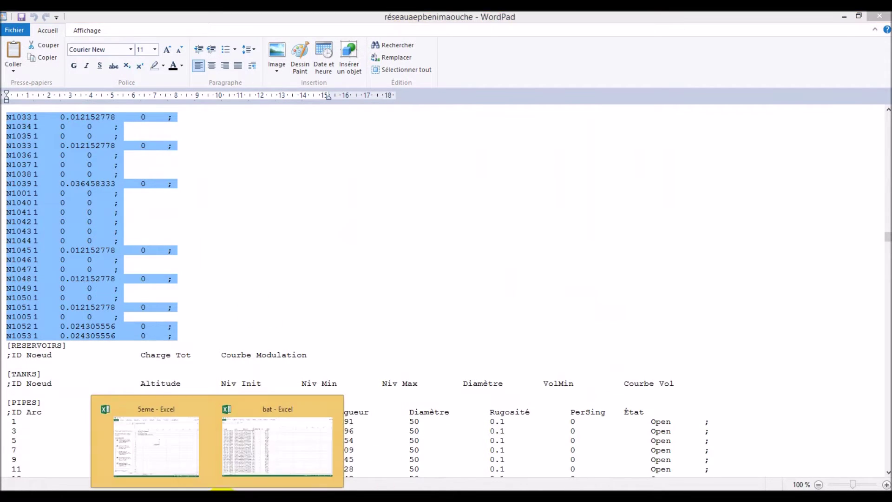
click(278, 445)
click(102, 471)
right_click(35, 107)
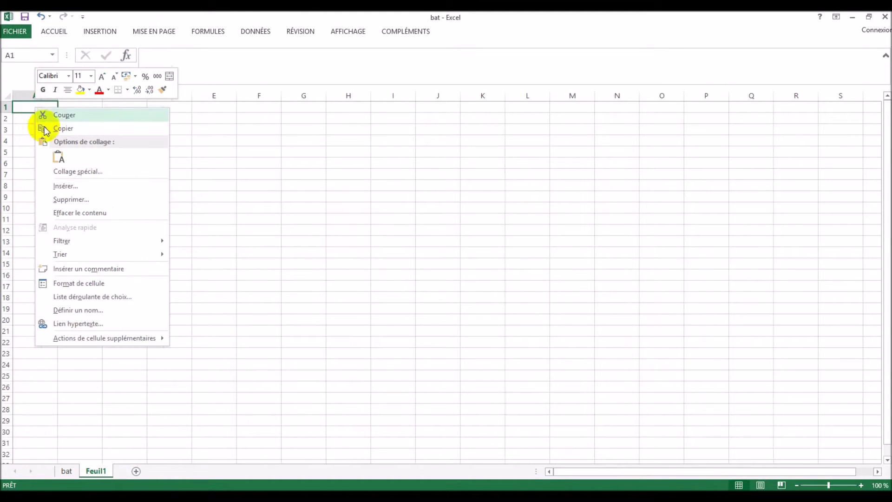
click(57, 157)
click(332, 188)
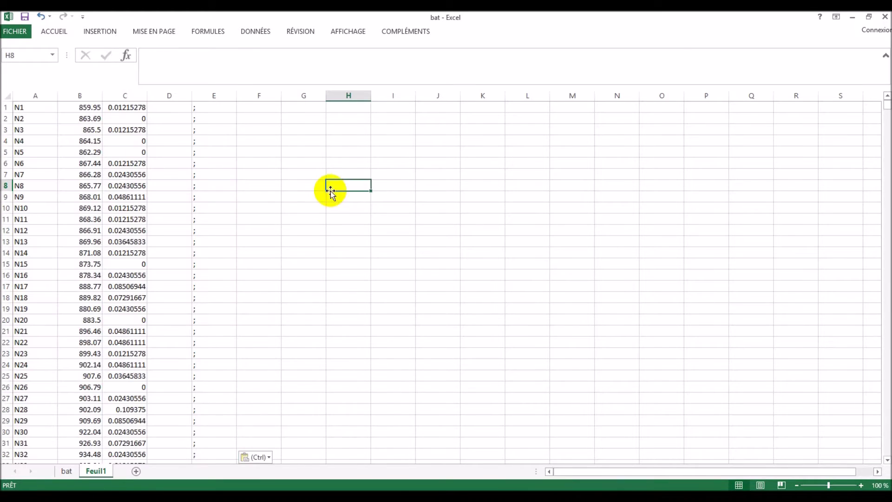
Sort the junction rows on Feuil1 by column A from A to Z, expanding the selection to the adjacent columns
click(40, 94)
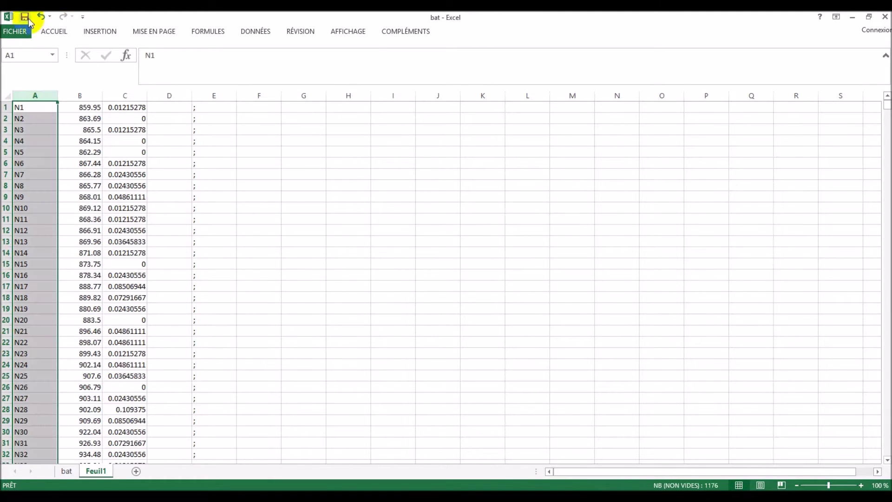
click(54, 31)
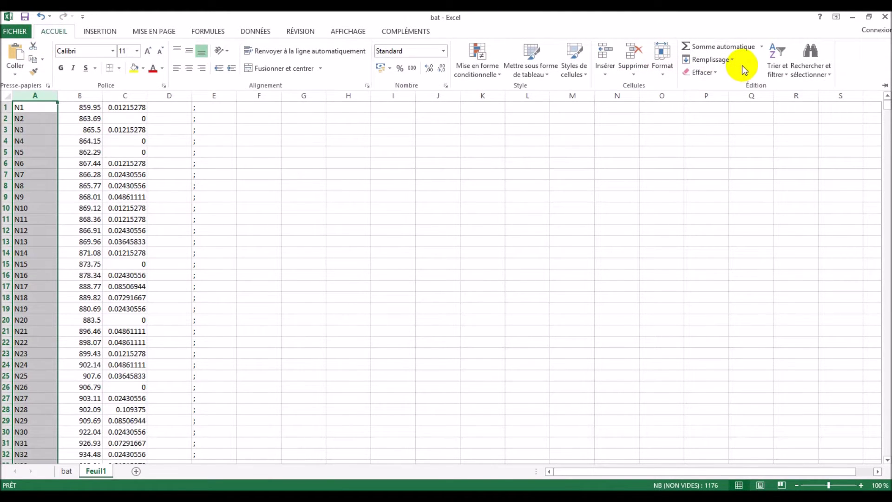
click(782, 75)
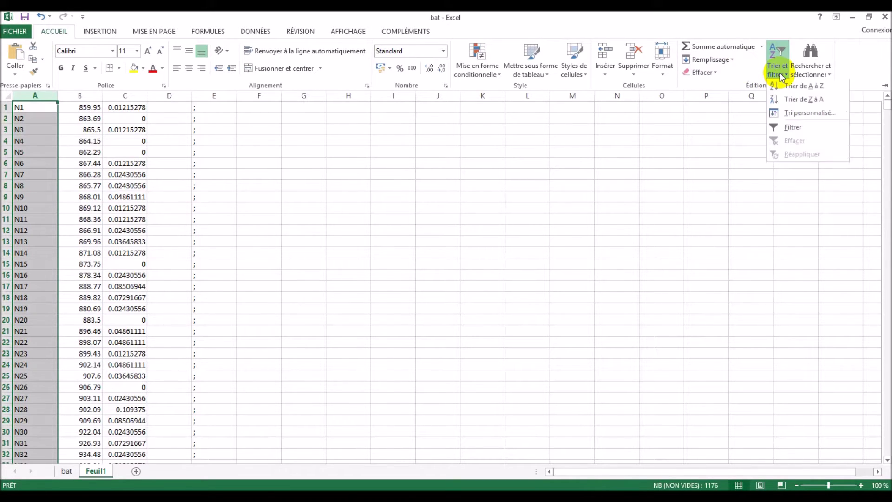
click(796, 90)
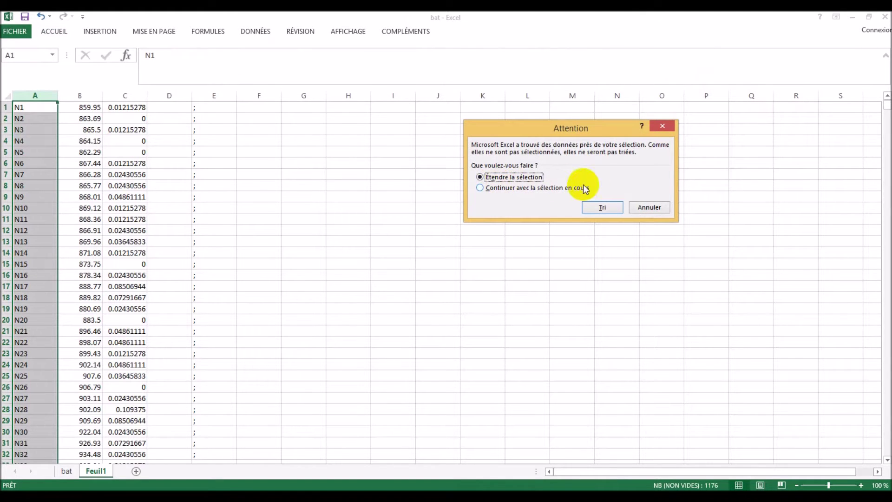
click(612, 207)
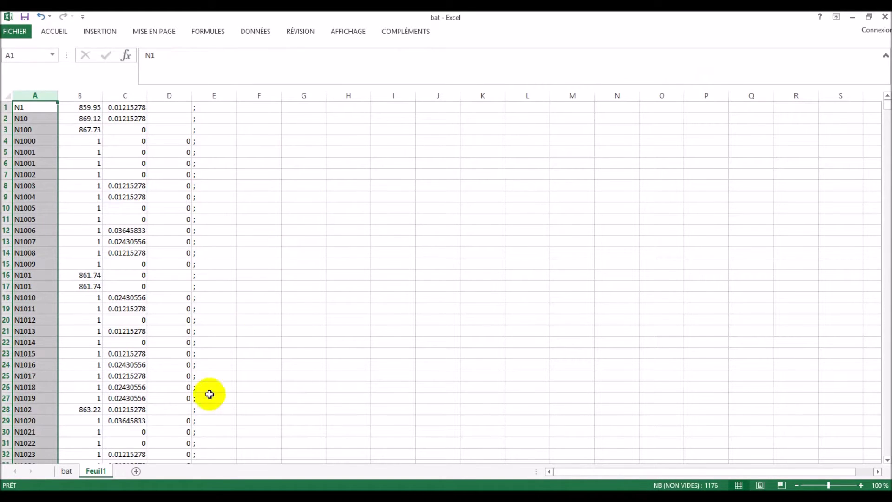
Copy all the NDRAC values in G2:G1734 of the bat sheet
click(67, 471)
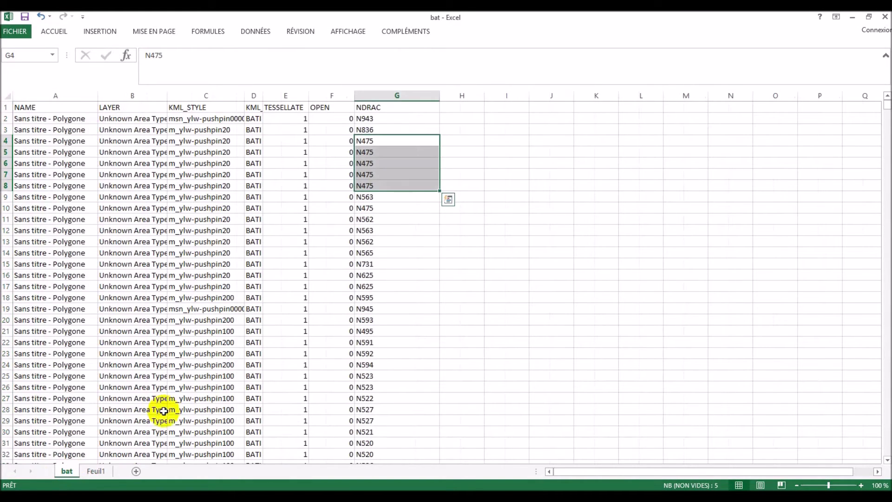
click(463, 253)
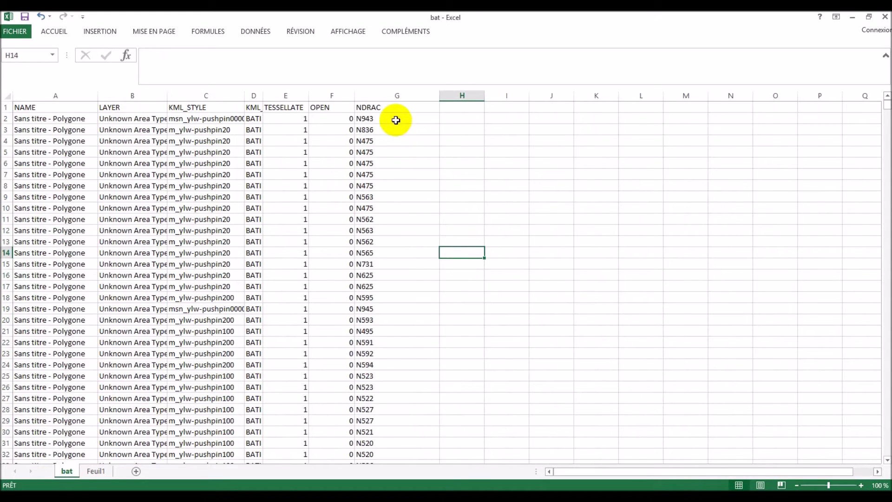
drag(396, 120, 400, 427)
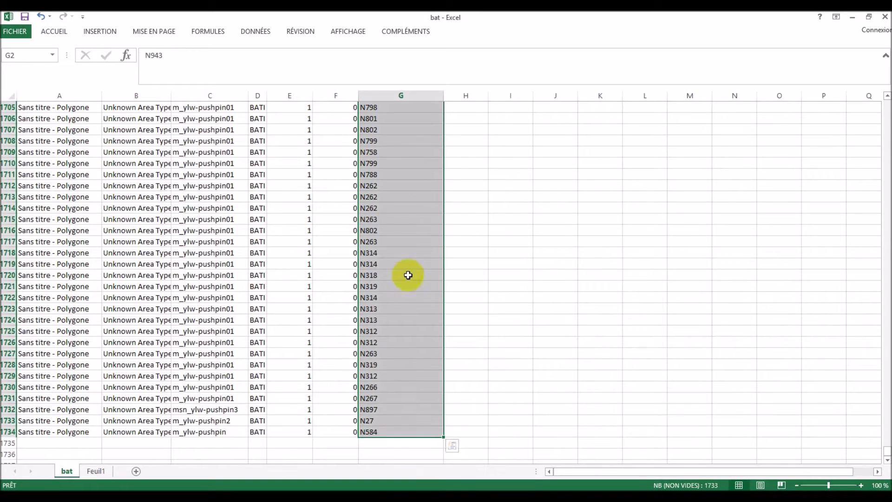
right_click(394, 197)
click(433, 217)
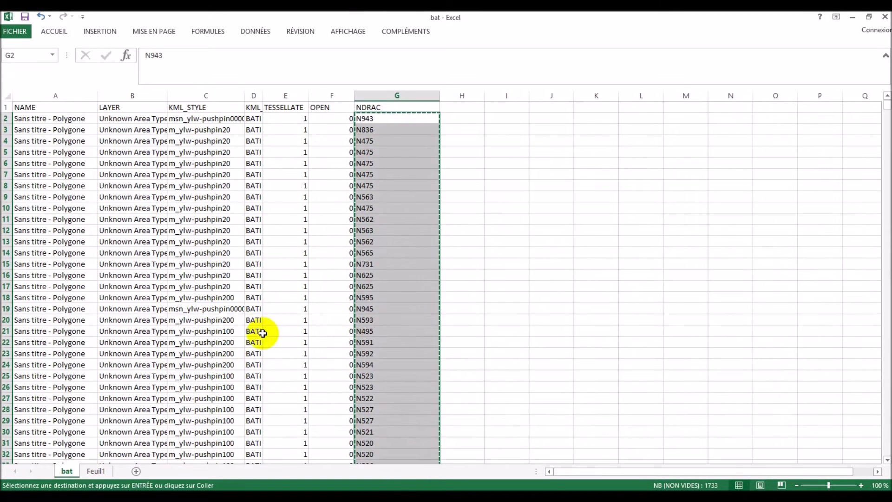
Paste the copied NDRAC values into Feuil1 starting at F1
click(96, 470)
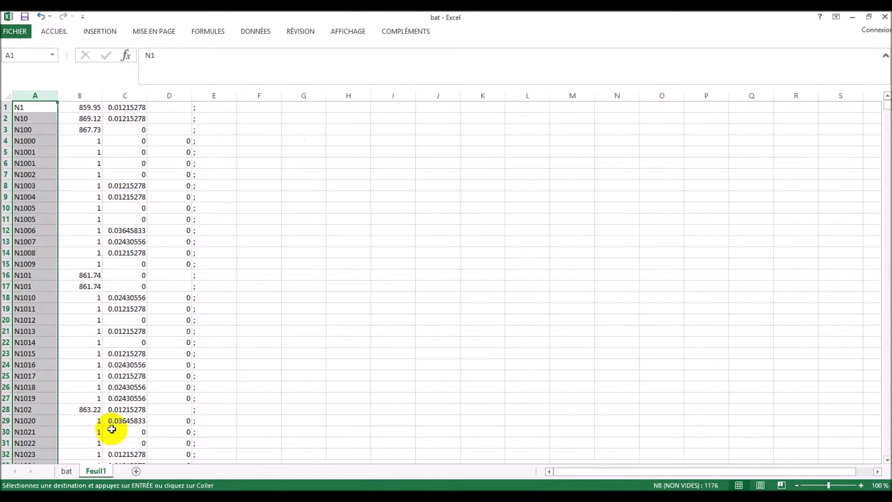
click(261, 108)
right_click(259, 108)
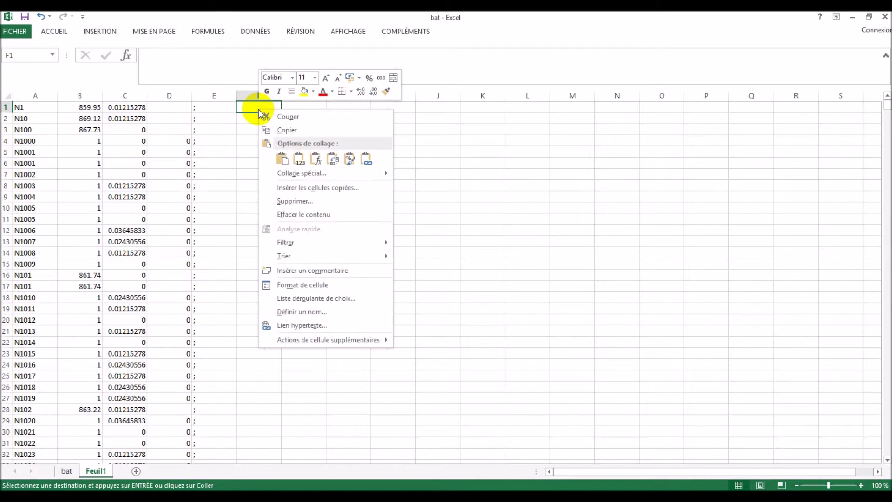
click(282, 159)
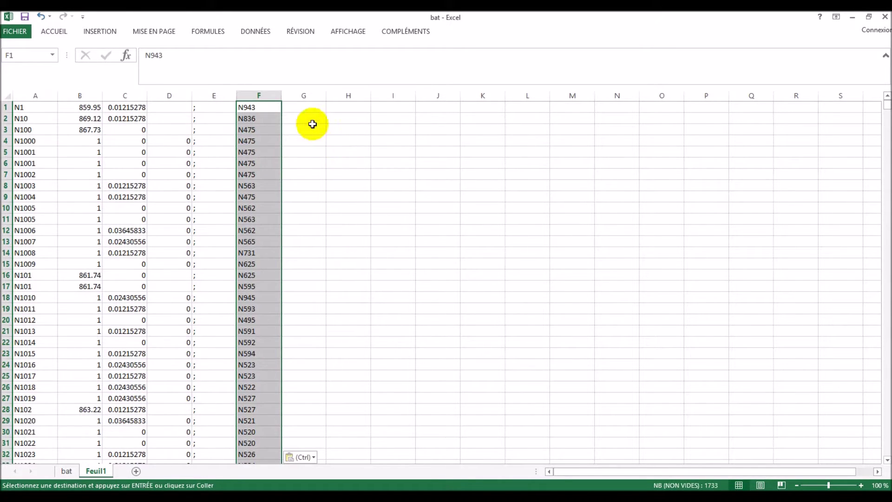
Enter 1 in G1 and fill it down column G beside all the pasted NDRAC values
click(301, 106)
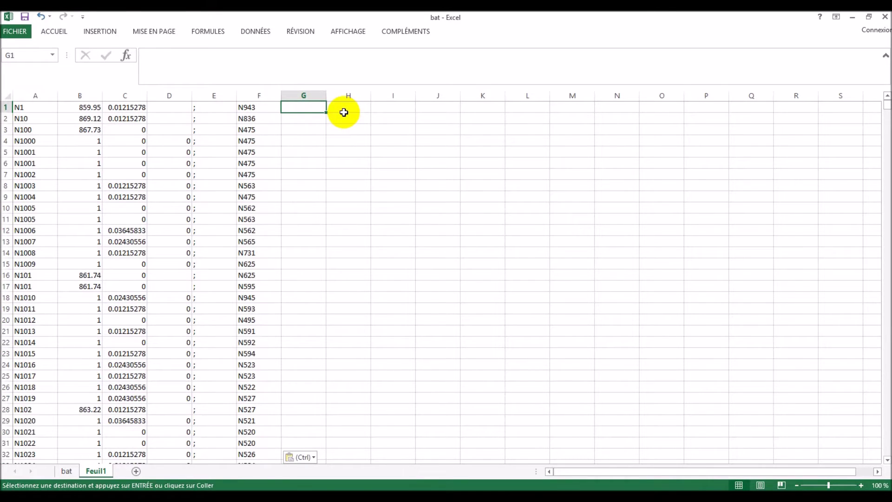
text(1)
key(Return)
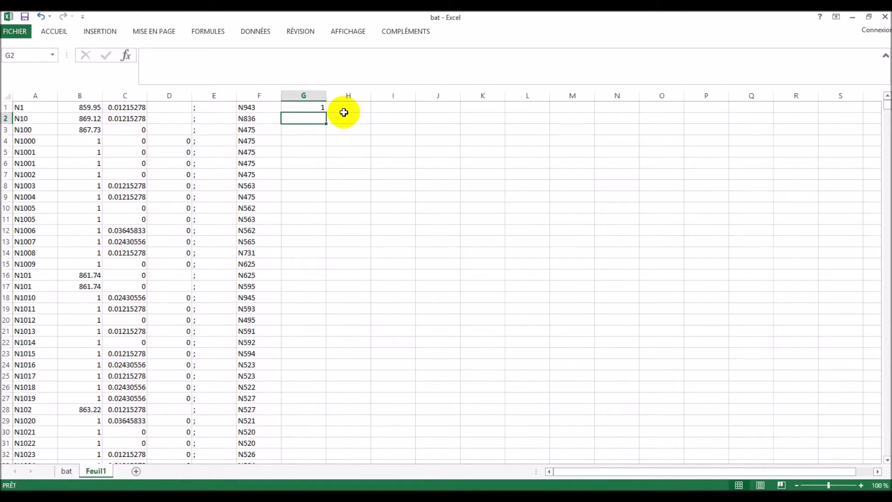
click(300, 107)
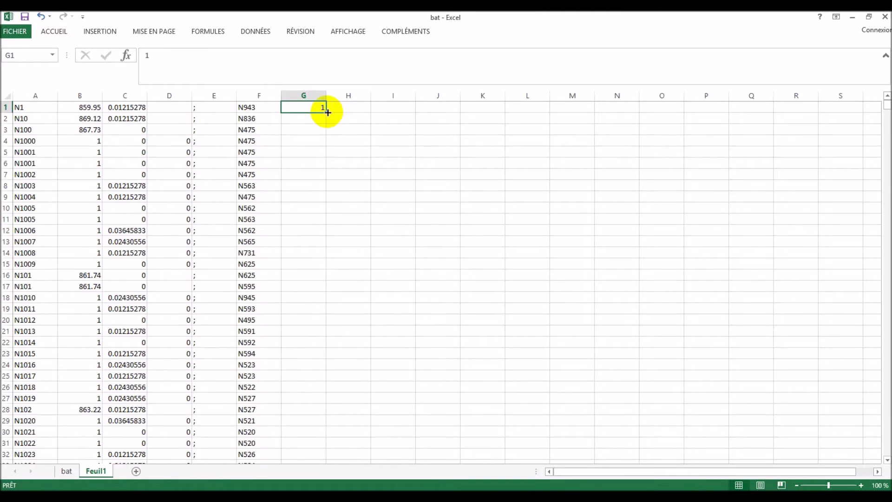
double_click(328, 112)
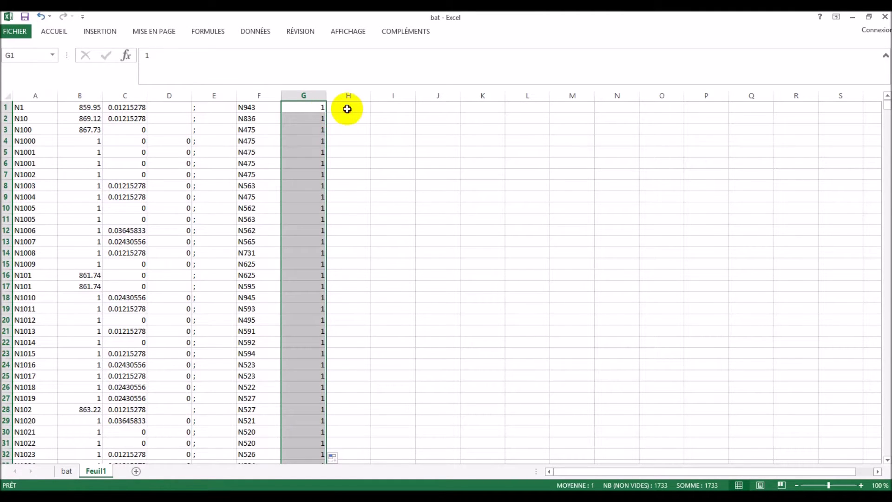
click(344, 108)
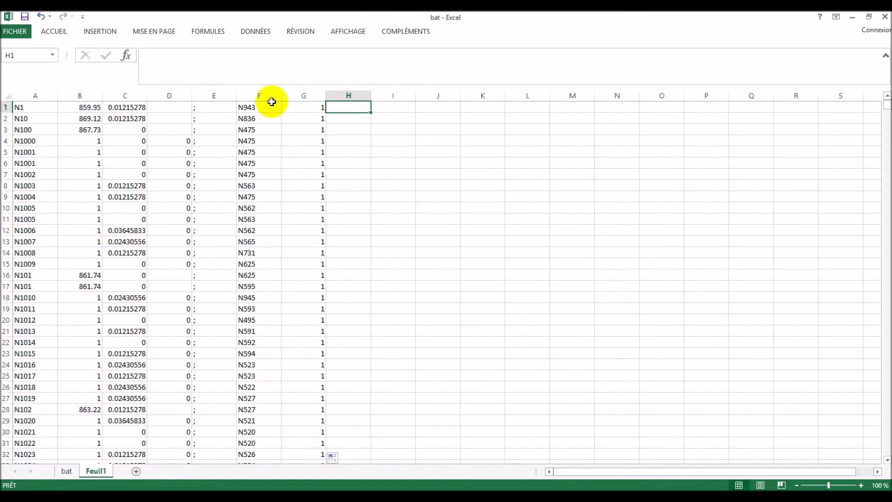
click(126, 56)
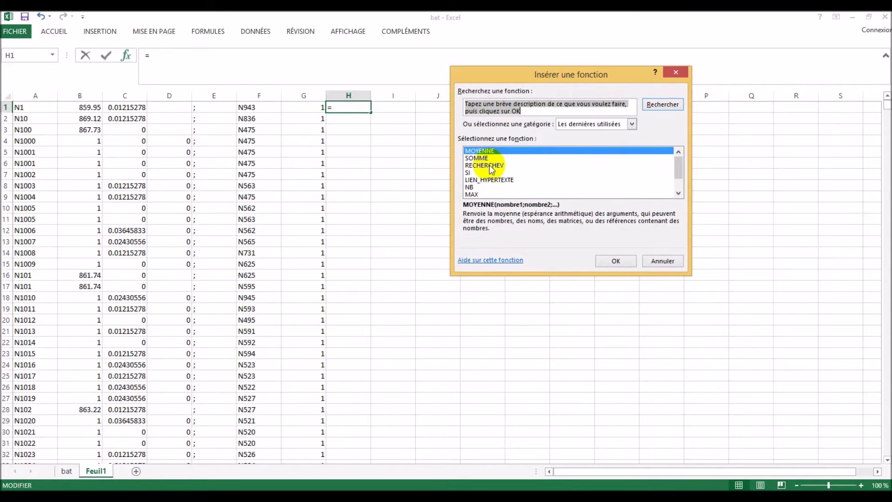
drag(682, 174, 681, 179)
click(491, 188)
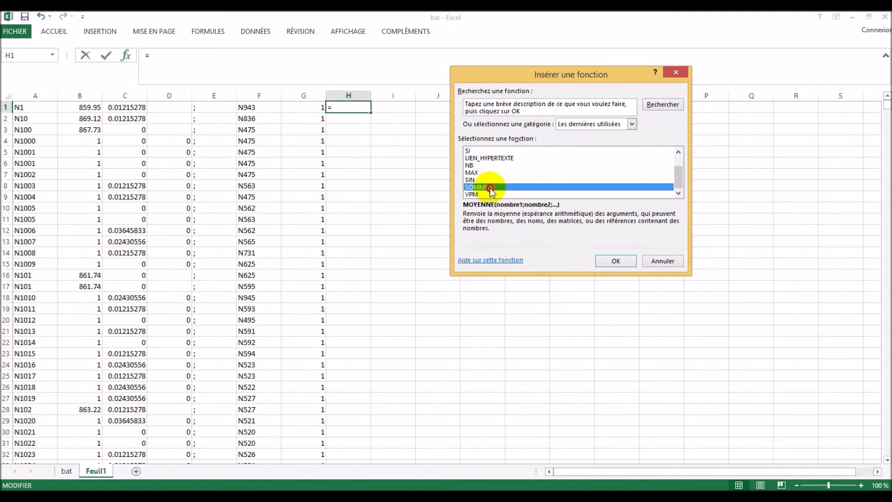
click(607, 259)
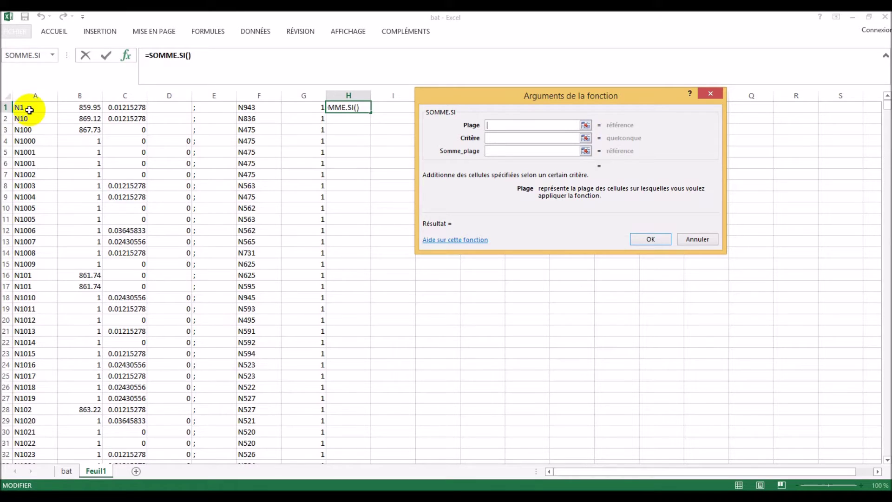
key(Escape)
Insert a SOMME.SI function in H1 and set its Plage argument to F$1:G$1733 with fixed rows
click(125, 56)
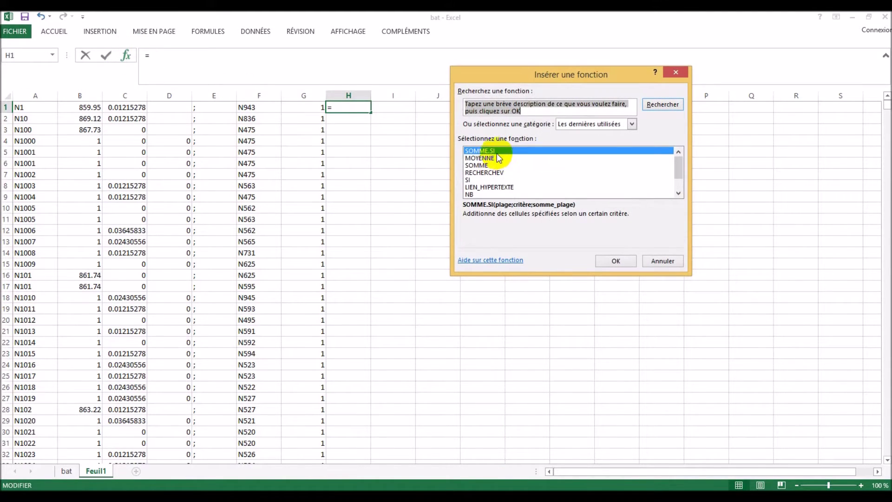
click(616, 261)
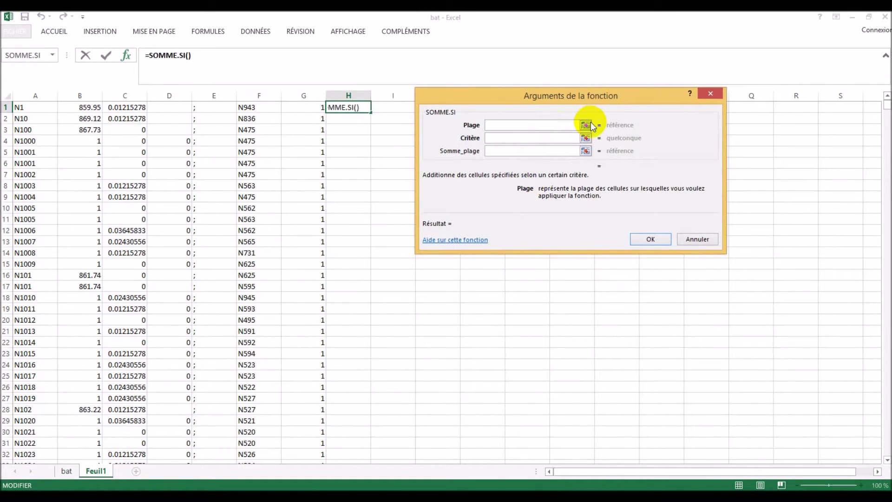
click(586, 125)
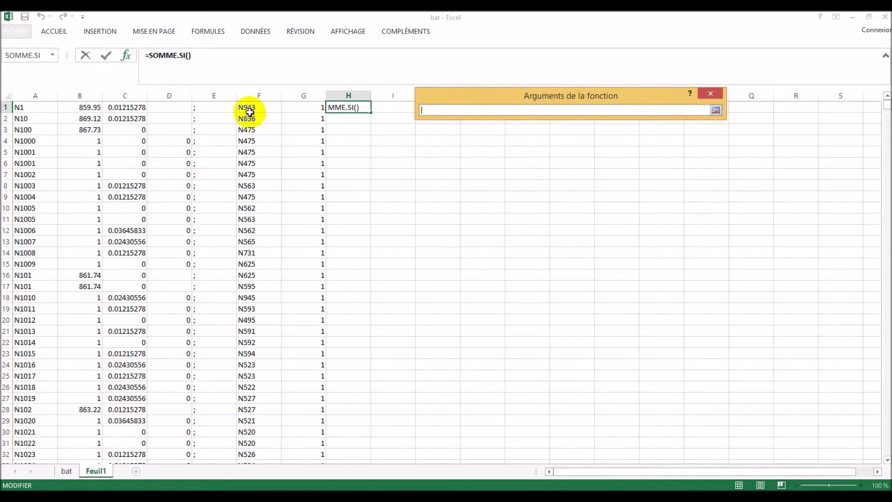
drag(249, 109, 320, 441)
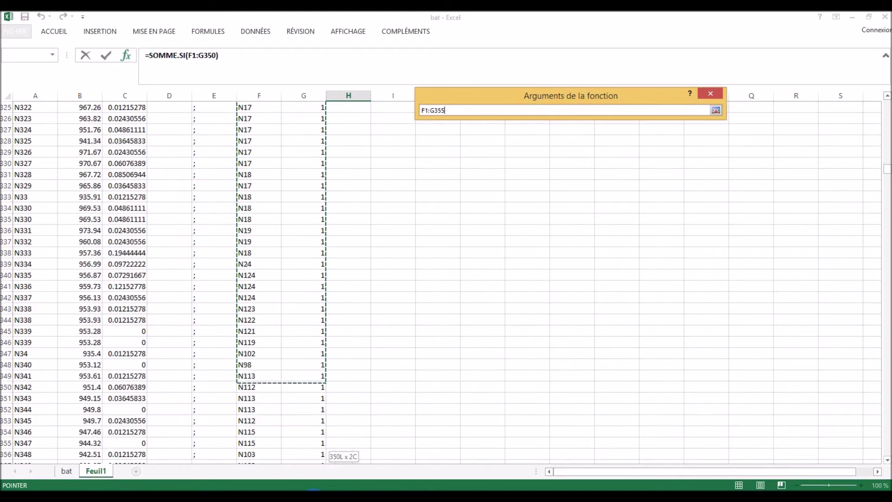
mouse_move(317, 487)
mouse_down()
mouse_move(322, 472)
mouse_move(315, 469)
mouse_move(312, 487)
mouse_up()
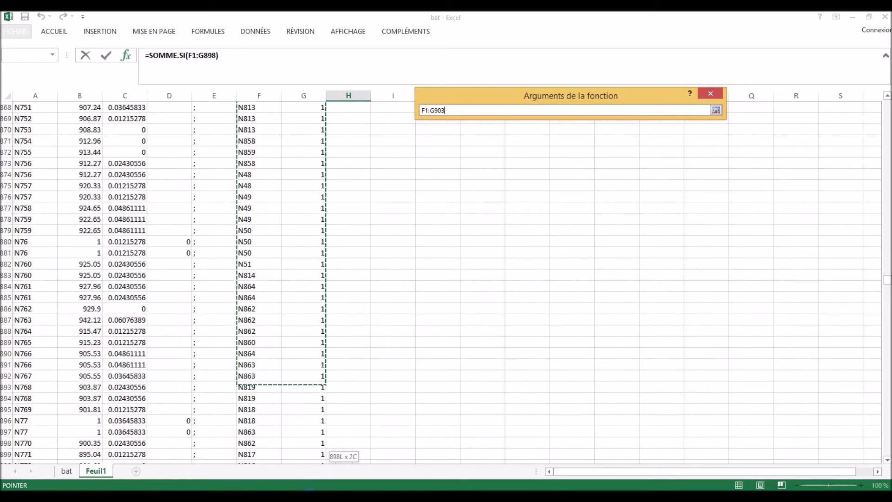
drag(310, 489, 314, 486)
drag(310, 453, 305, 487)
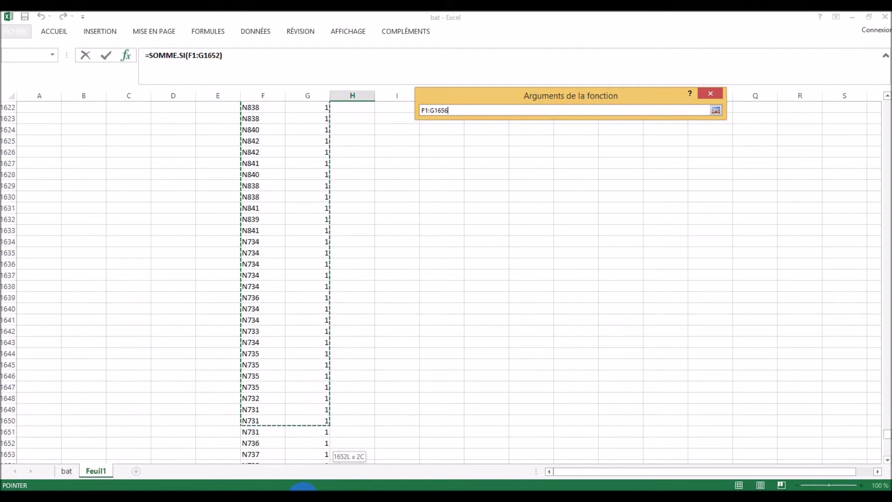
drag(302, 487, 304, 297)
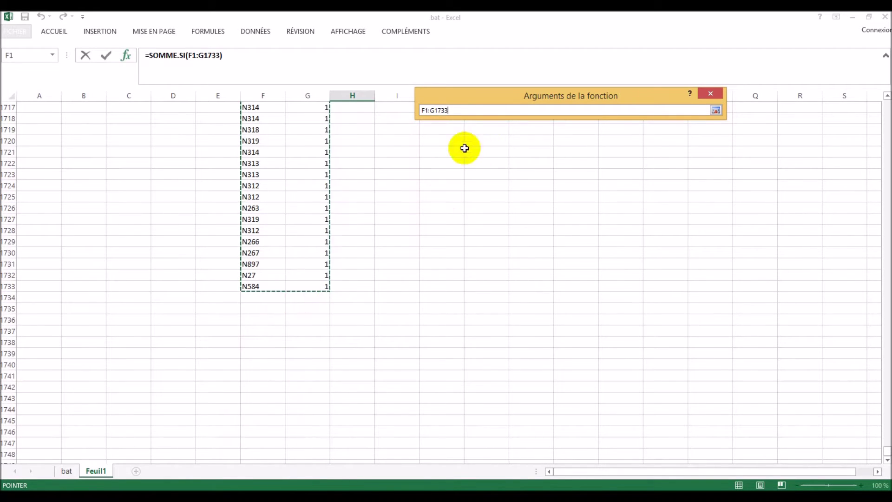
click(426, 110)
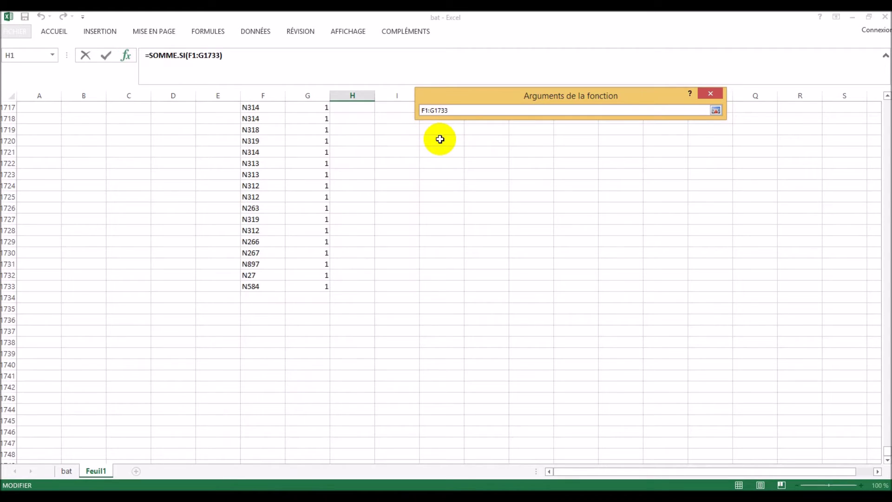
click(439, 110)
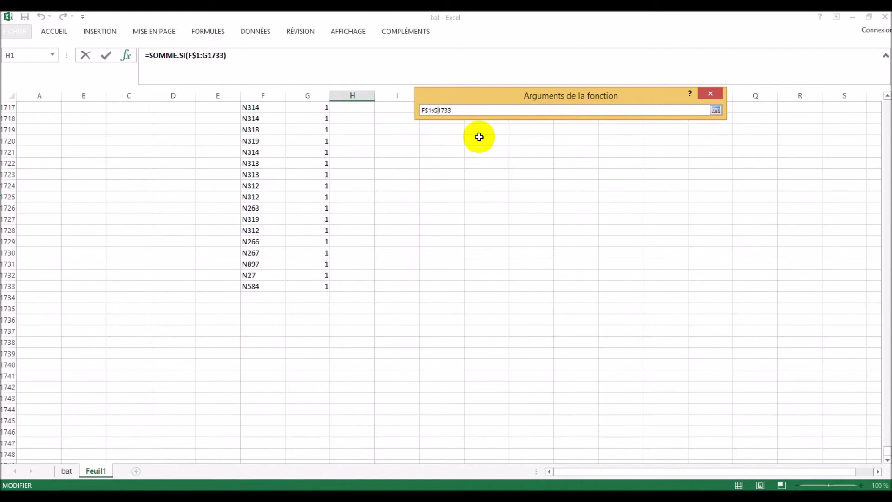
click(716, 110)
Set the Critère argument of the SOMME.SI function to the first junction name in cell A1
click(586, 140)
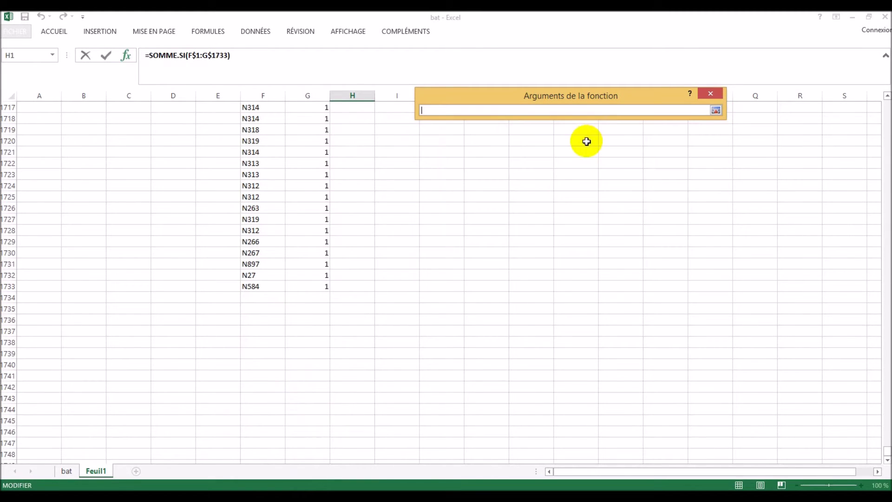
scroll(388, 187, up, 3)
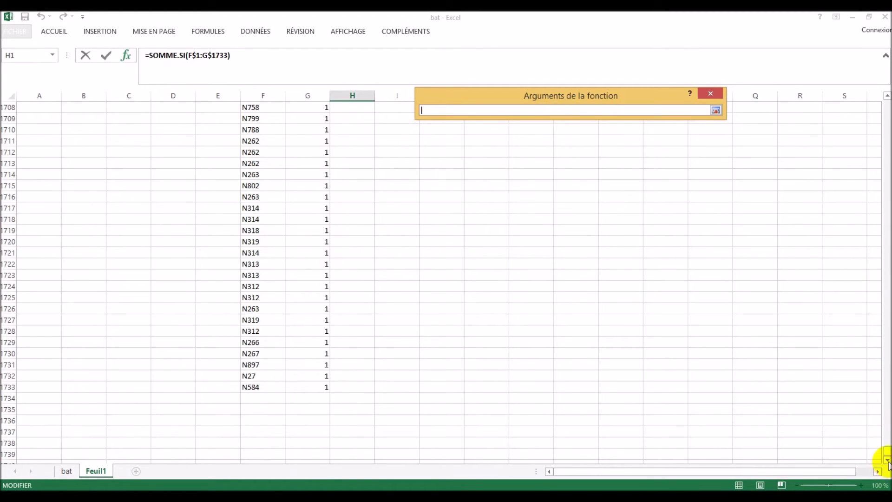
drag(887, 453, 877, 76)
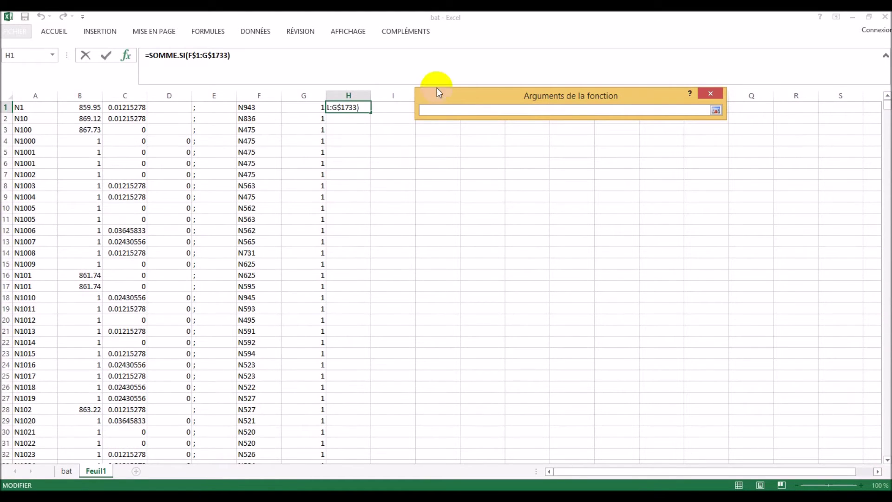
click(28, 108)
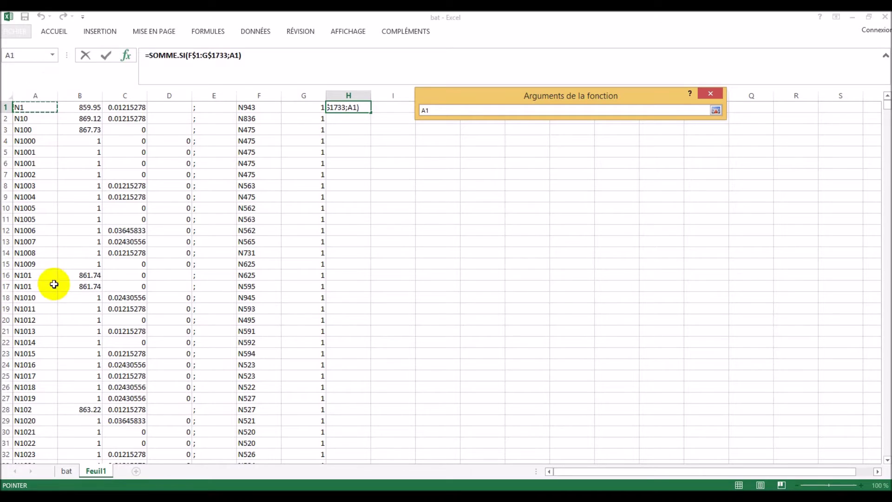
click(716, 110)
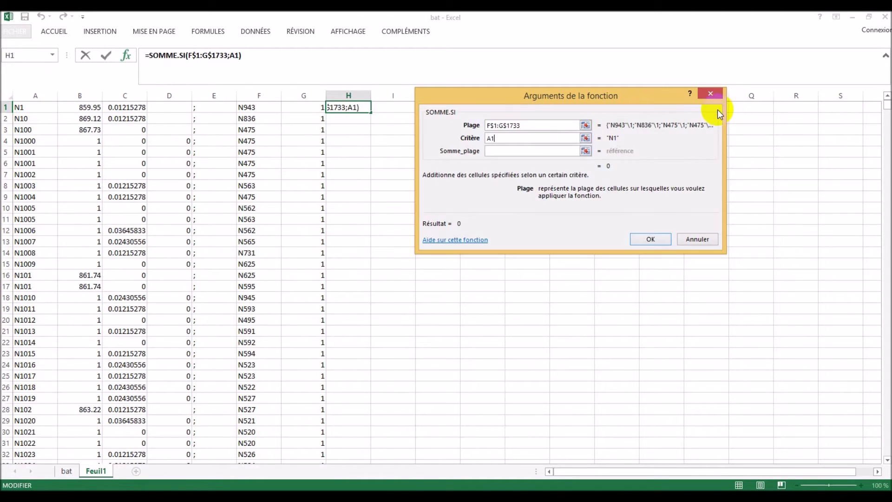
Set the Somme_plage argument to G$1:G$1733 with fixed rows and confirm the SOMME.SI function
click(585, 151)
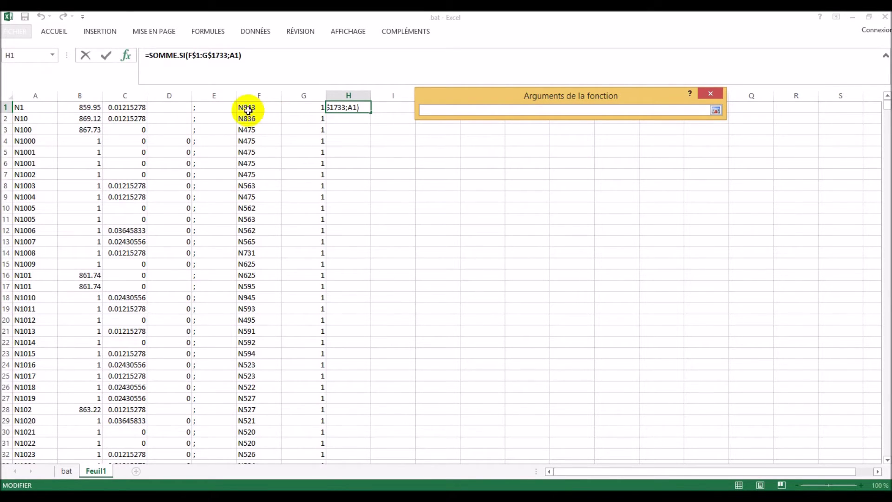
drag(246, 106, 319, 420)
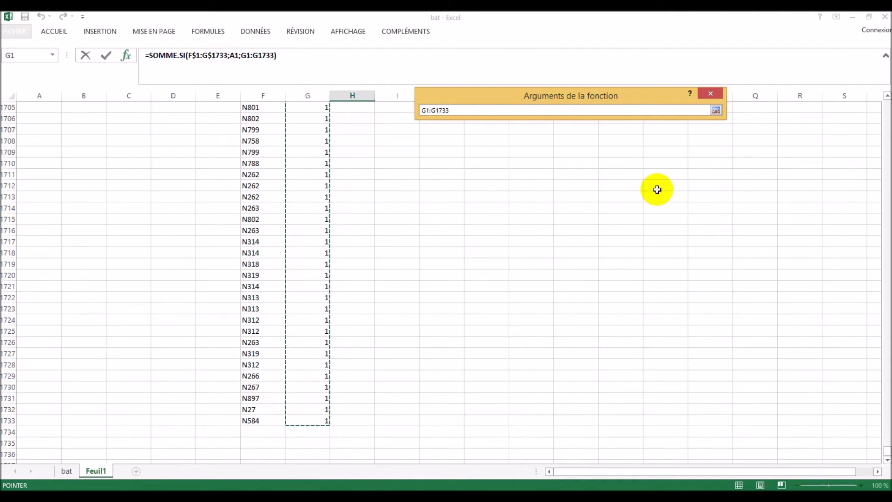
click(426, 110)
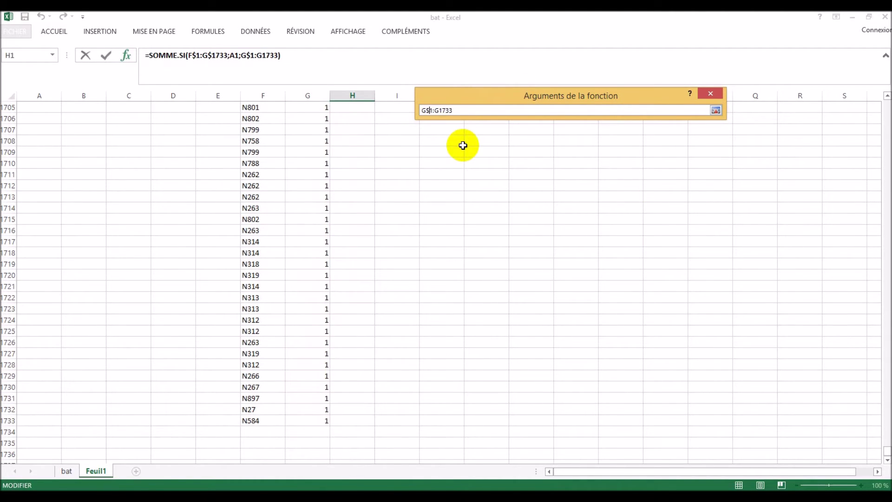
click(441, 111)
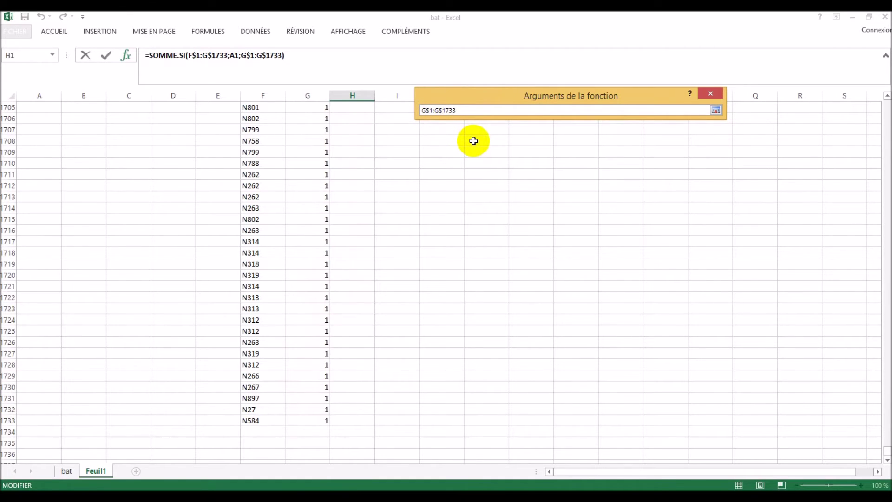
click(715, 110)
click(650, 239)
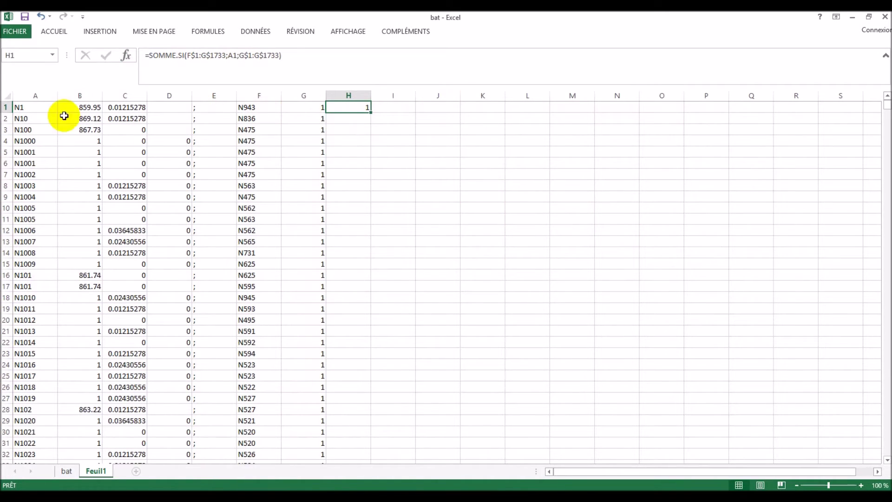
Fill the SOMME.SI formula from H1 down to H1176, the last row that holds a junction
click(19, 108)
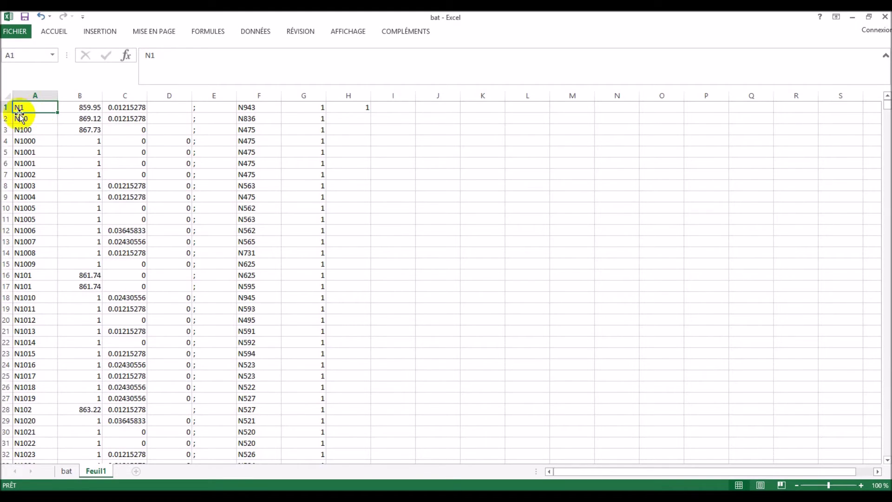
click(358, 106)
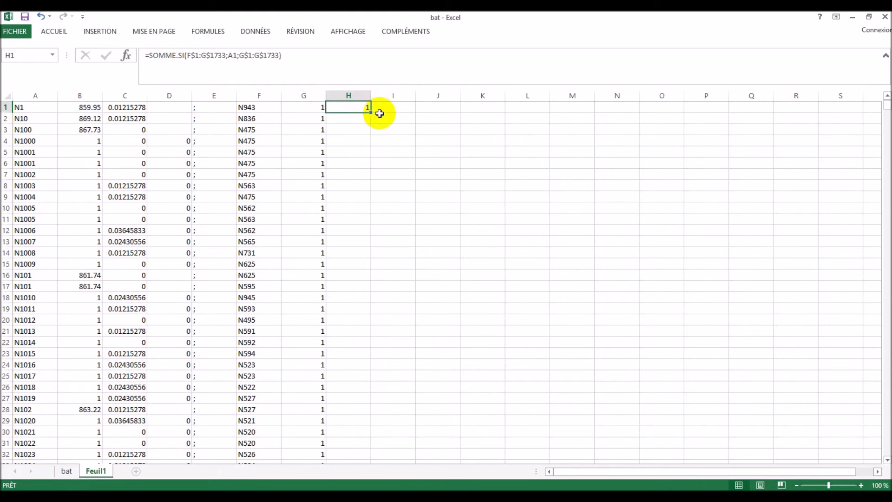
drag(372, 113, 380, 380)
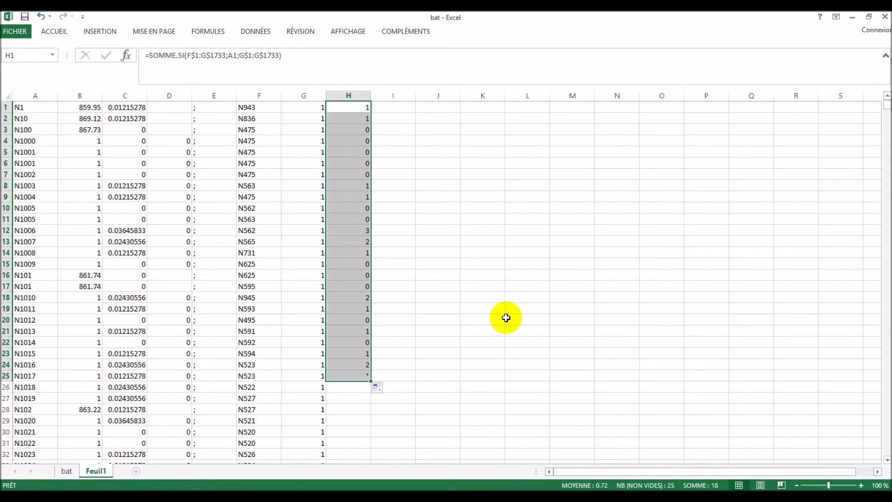
scroll(412, 203, down, 6)
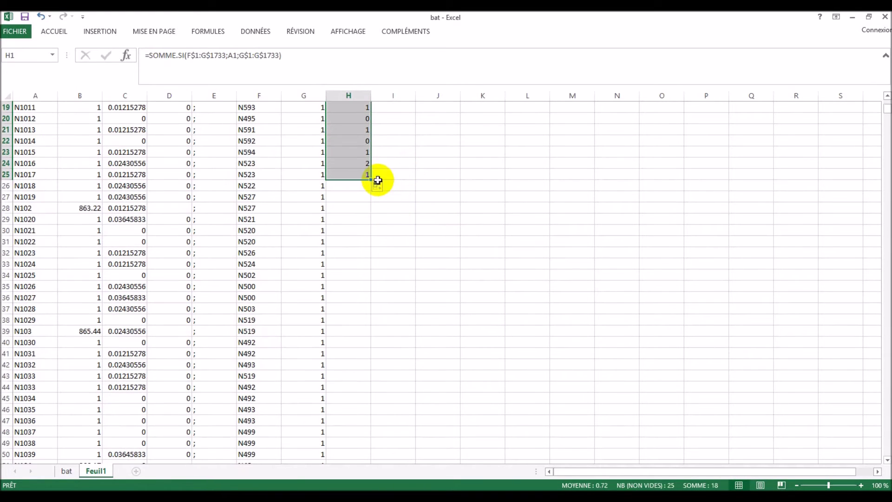
drag(370, 179, 377, 342)
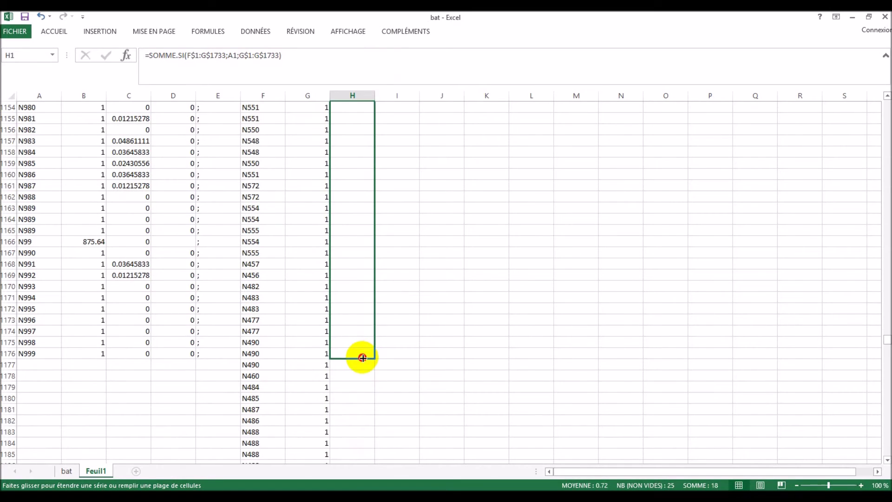
drag(362, 359, 361, 358)
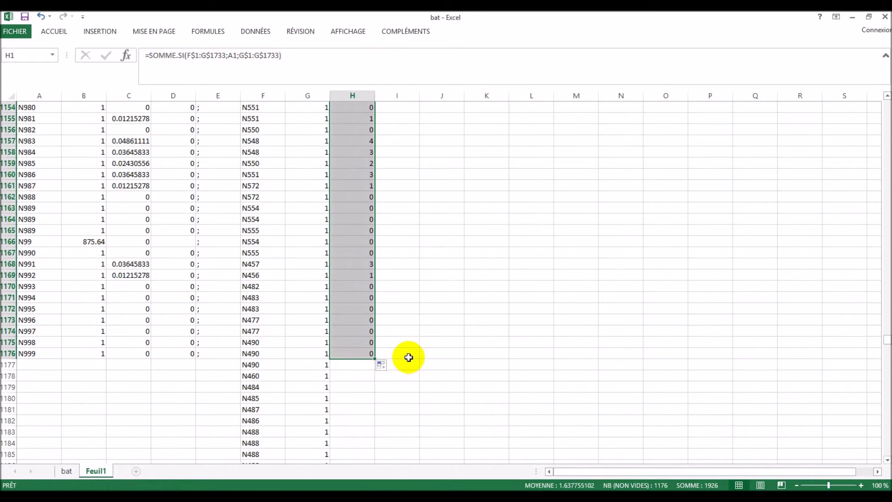
Review the building counts in column H against their junctions, checking the formulas in rows 36, 37 and 39
scroll(368, 193, up, 4)
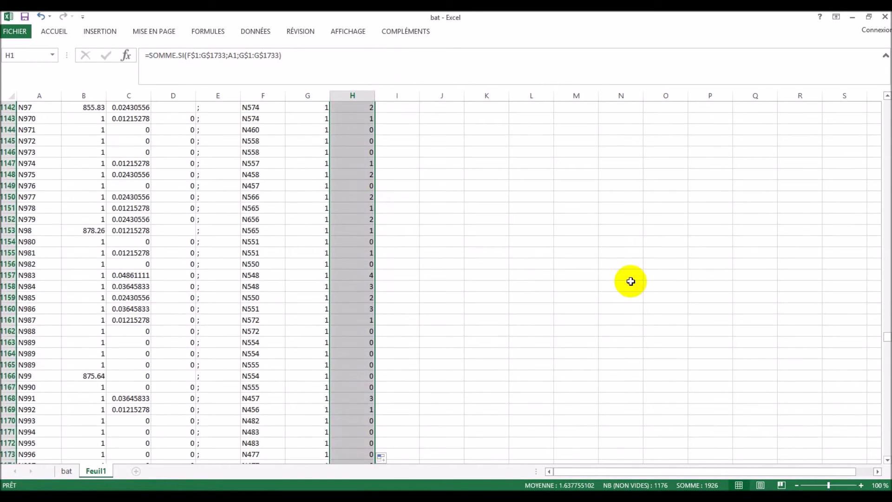
drag(888, 341, 888, 80)
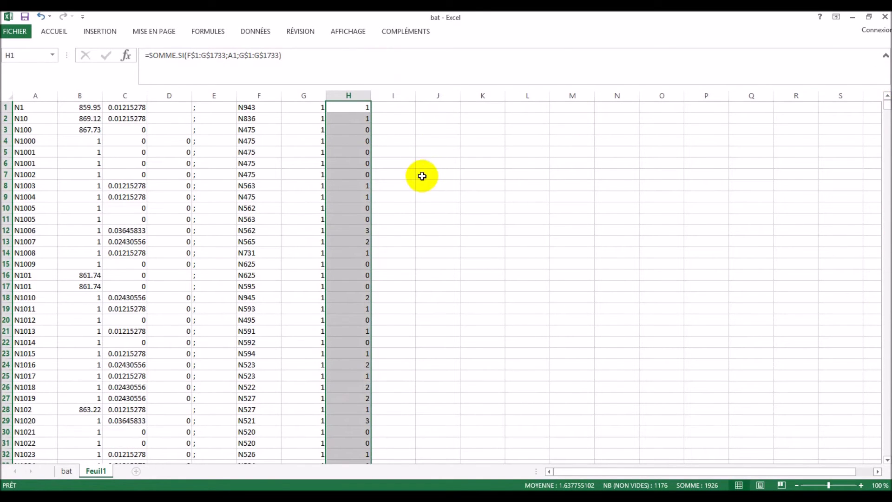
scroll(409, 185, down, 2)
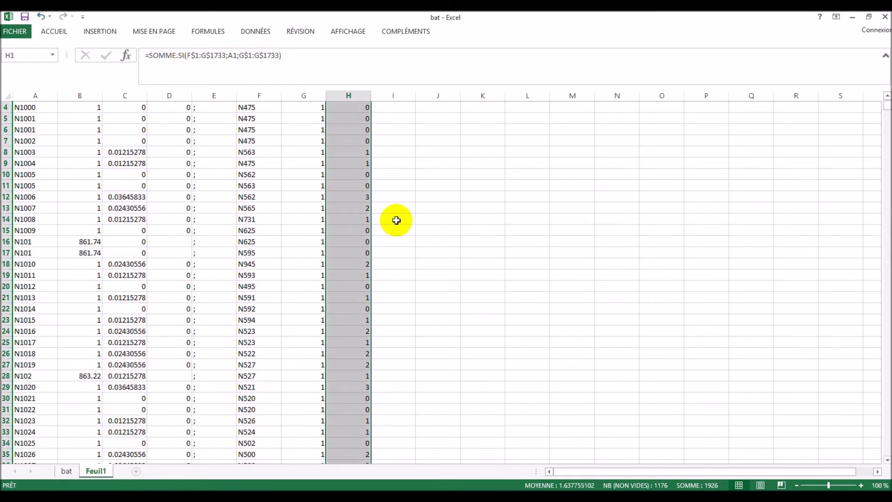
scroll(397, 219, down, 3)
click(363, 332)
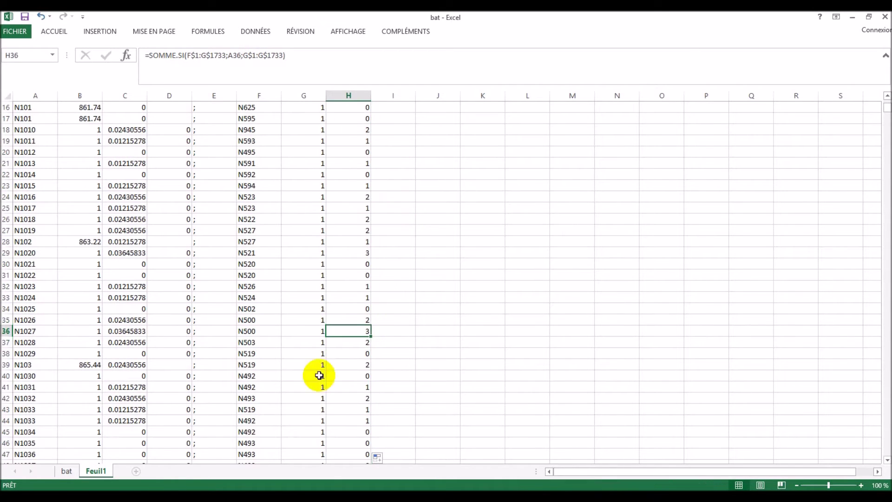
key(Down)
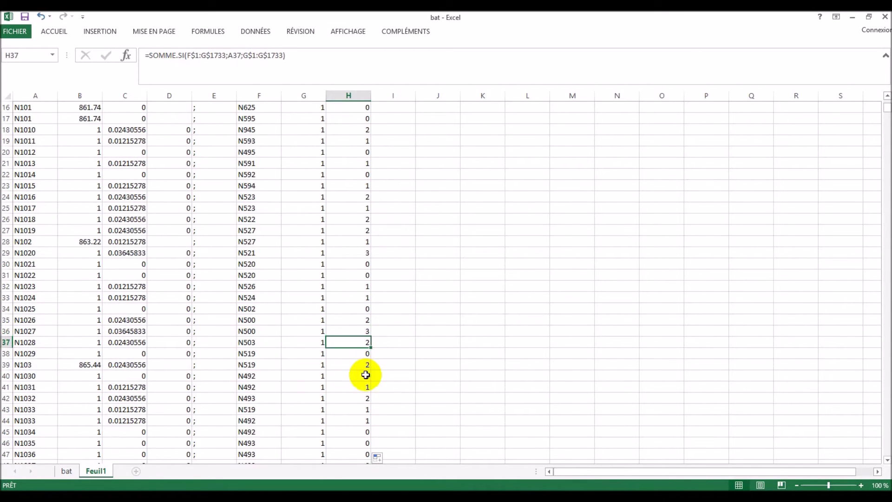
click(367, 364)
scroll(395, 219, up, 5)
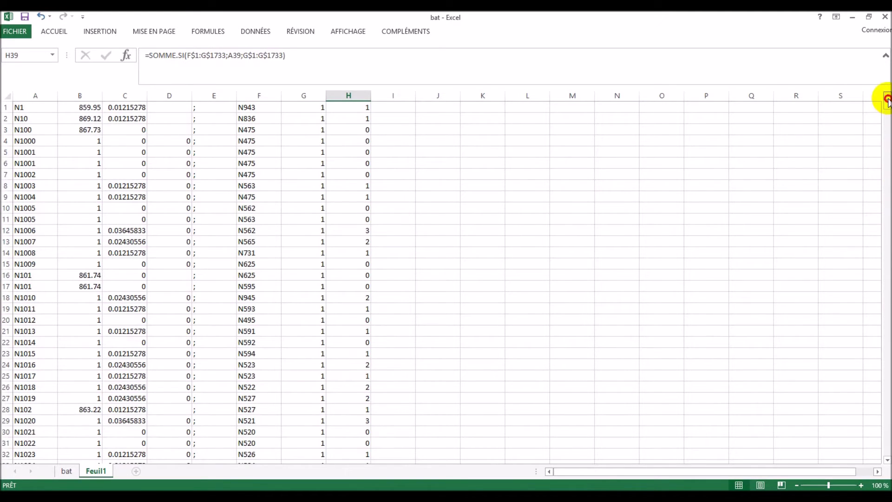
Enter the formula =(H1*7)/(24*3600) in cell I1 and fill it down column I
click(397, 107)
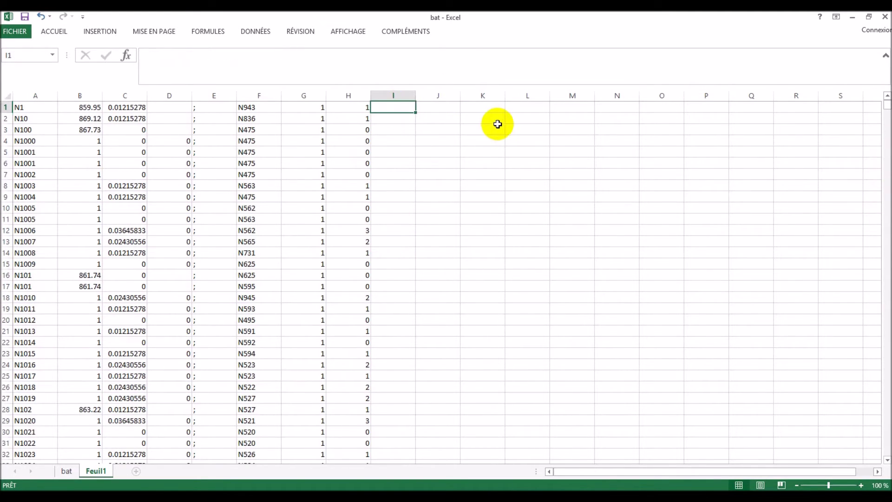
text(=)
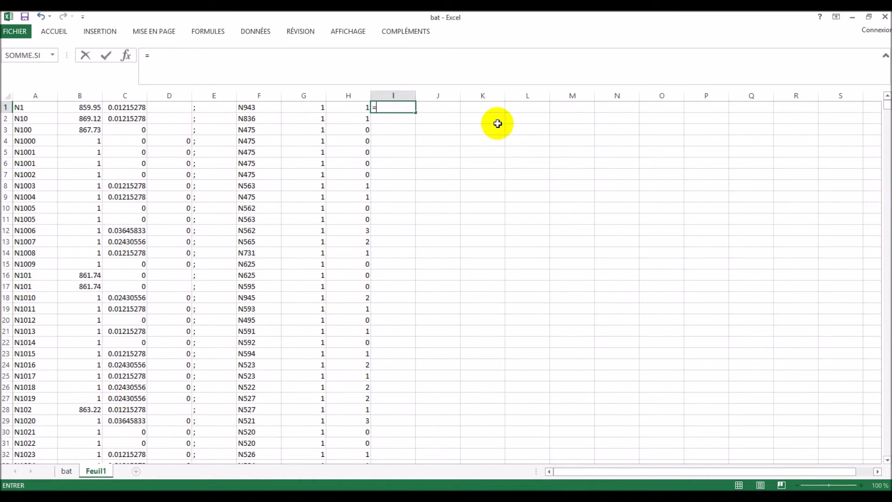
click(353, 108)
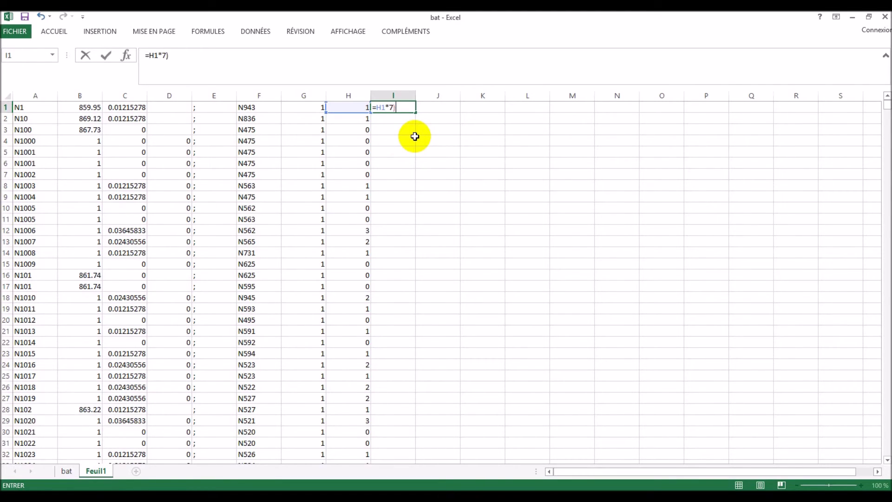
click(375, 107)
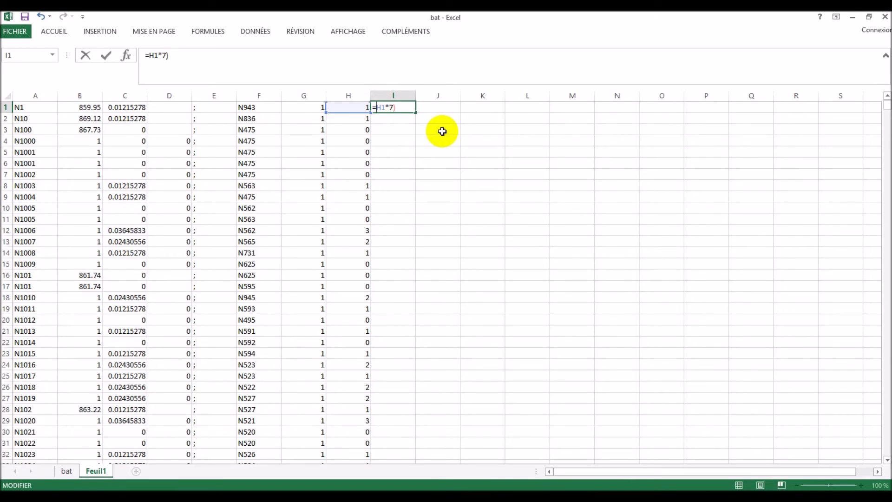
text(()
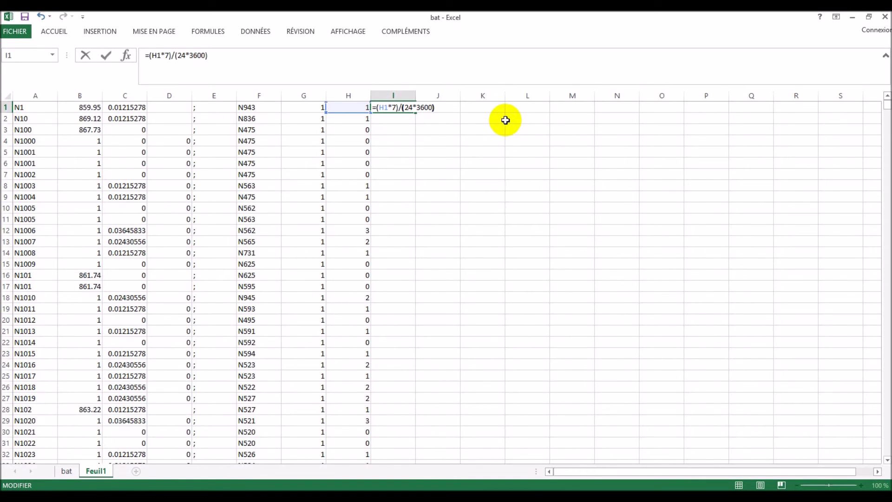
key(Return)
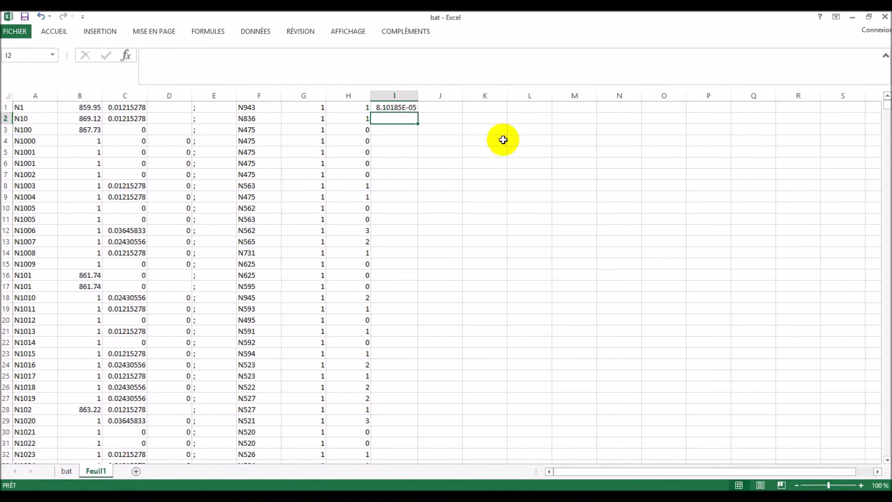
click(413, 109)
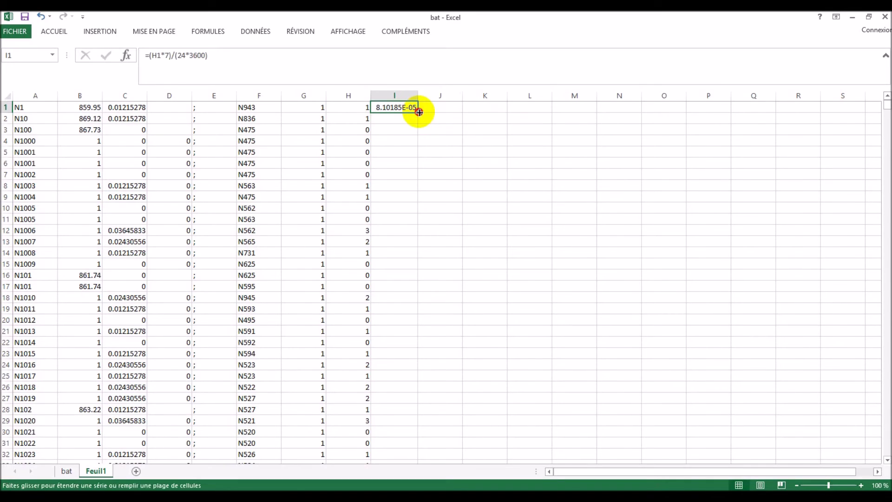
double_click(419, 112)
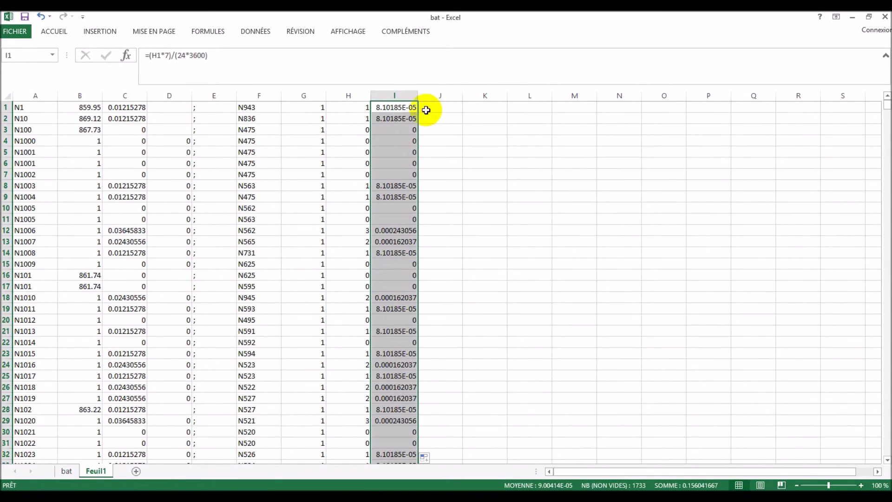
Change the formula in I1 to =(H1*7*150)/(24*3600) and fill it down column I again
click(408, 108)
click(218, 55)
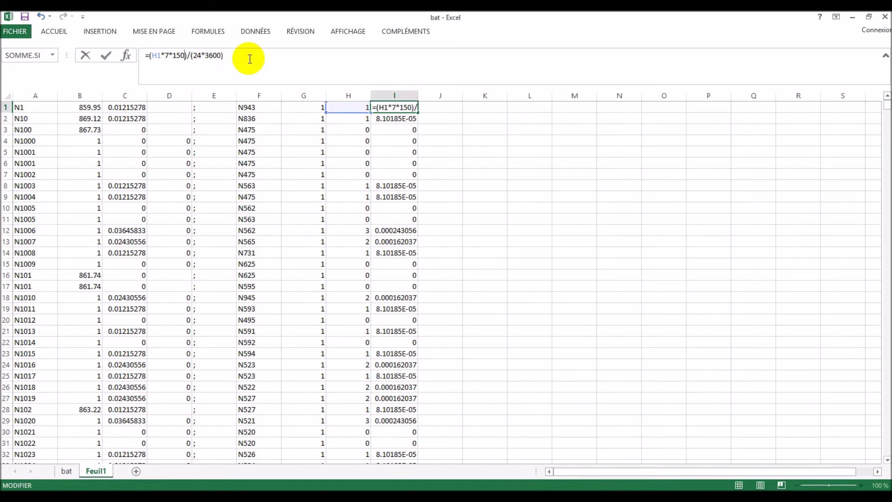
key(Return)
click(402, 109)
double_click(418, 112)
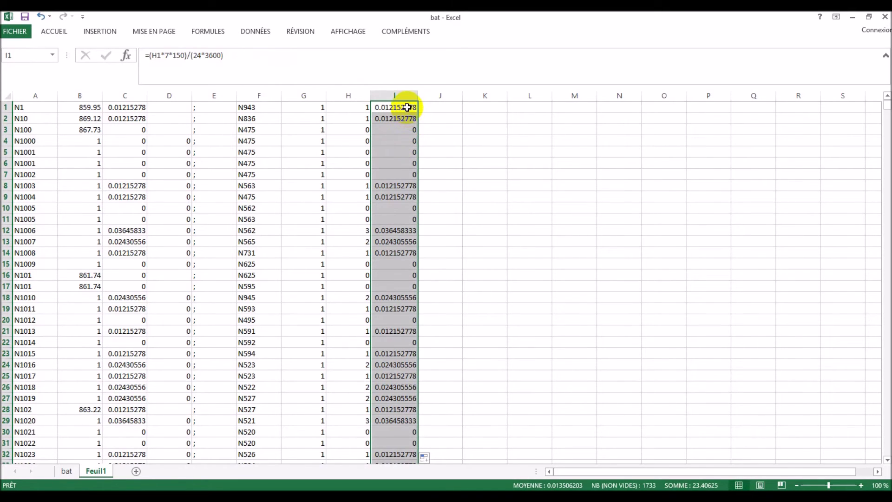
Copy the computed demands from column I and paste them over column C as values only
scroll(405, 112, down, 3)
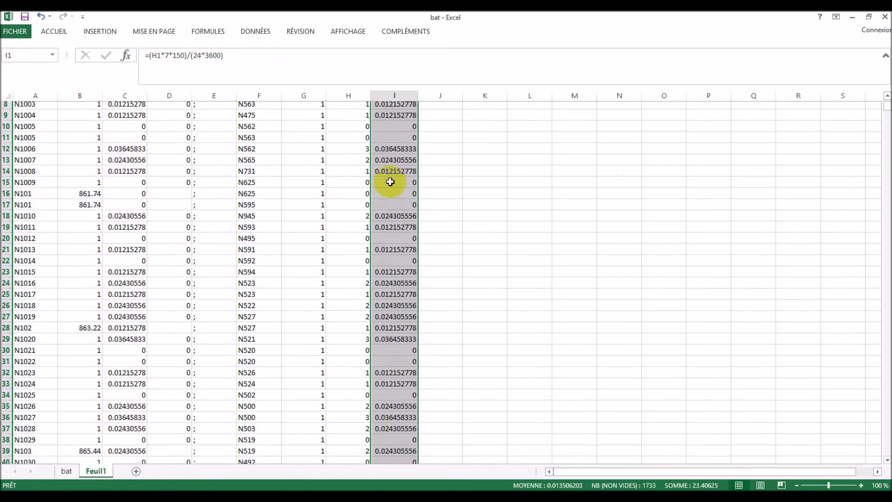
scroll(409, 179, up, 3)
scroll(413, 180, down, 6)
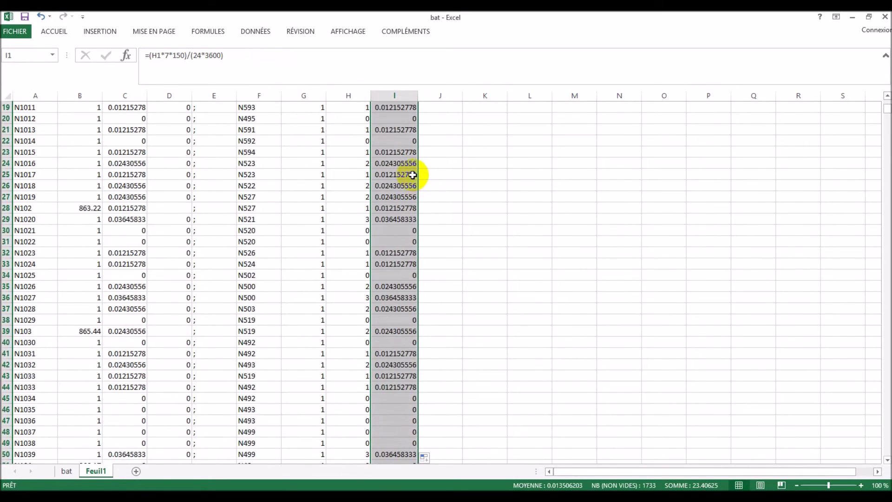
scroll(411, 172, up, 6)
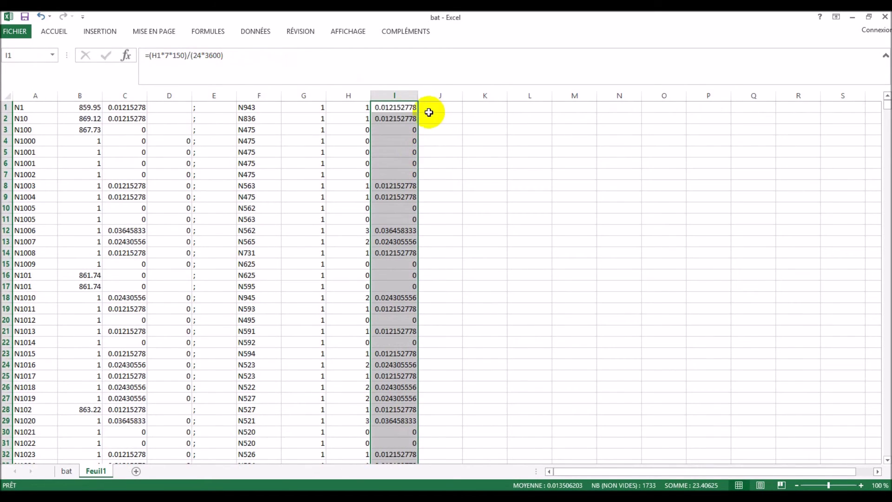
right_click(413, 106)
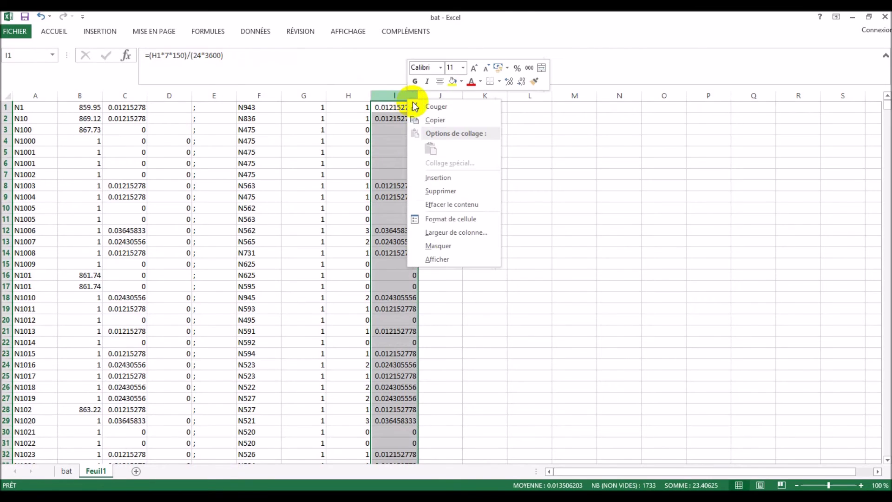
click(443, 121)
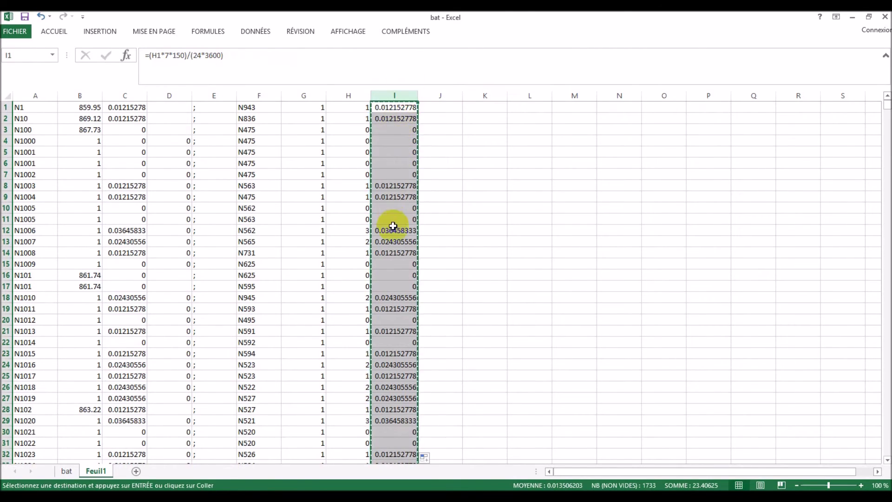
click(129, 96)
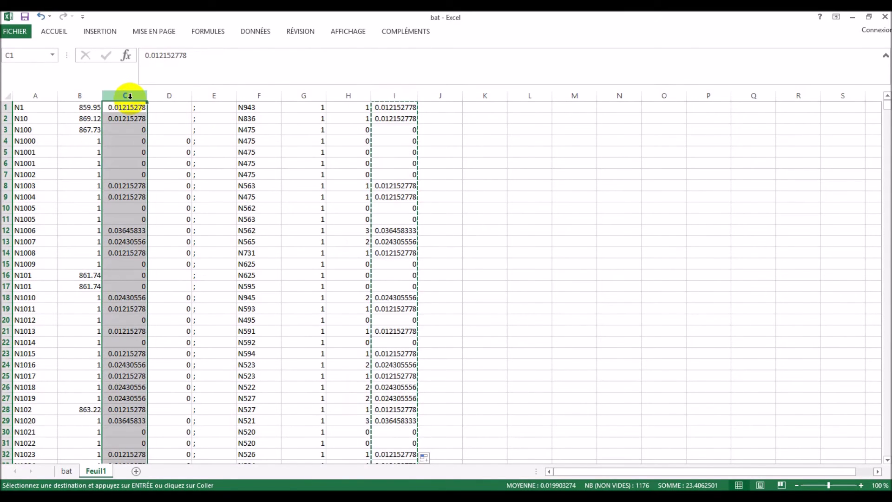
right_click(131, 100)
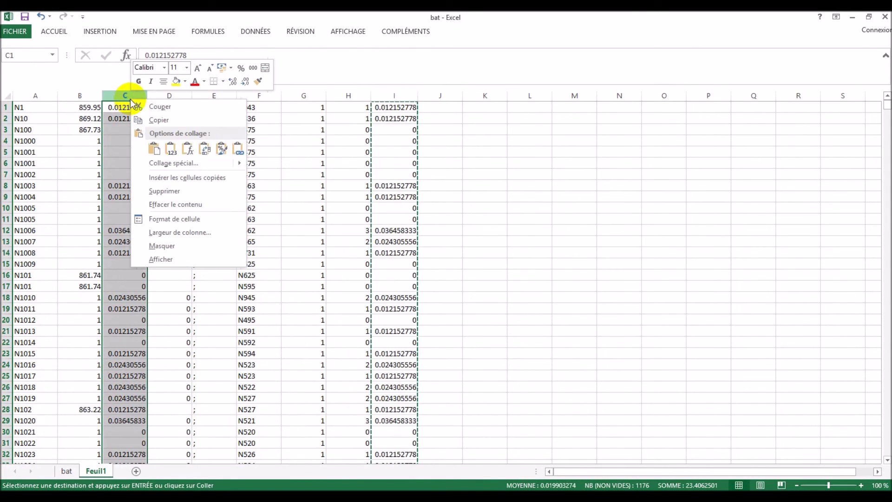
click(171, 154)
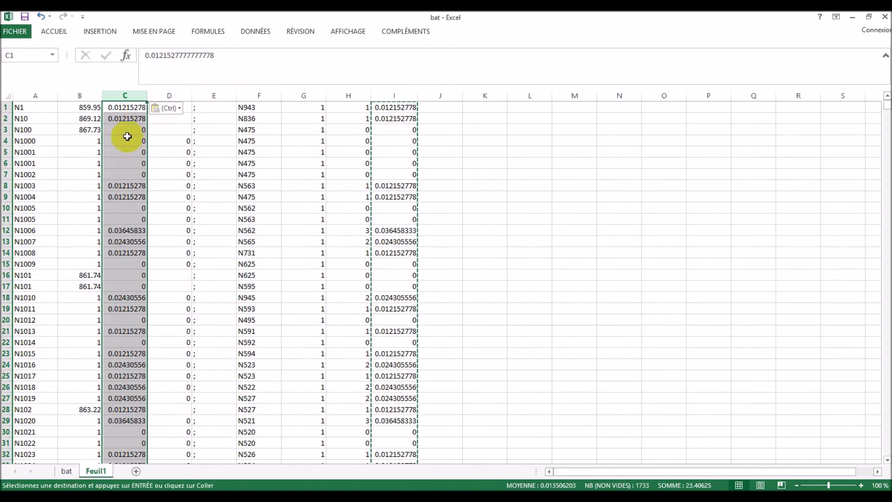
Copy the junction table in columns A to E, from row 1 down to the last junction row
drag(24, 107, 205, 447)
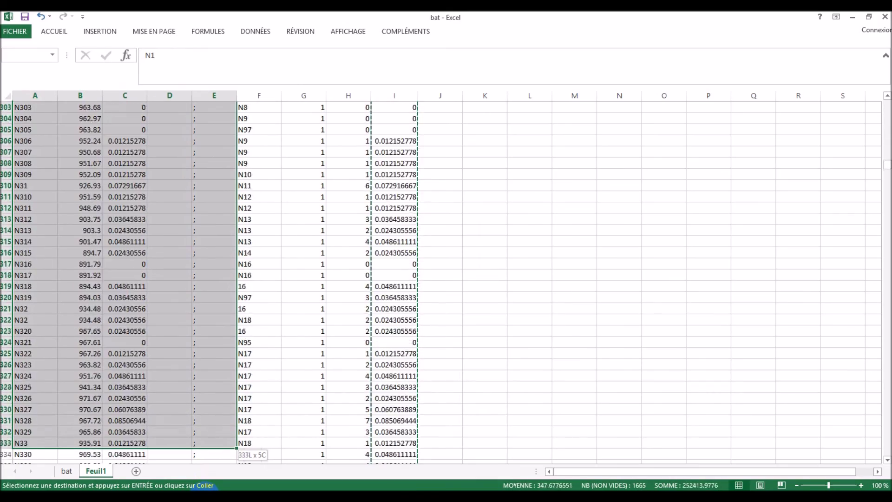
drag(204, 447, 207, 370)
right_click(105, 194)
click(142, 213)
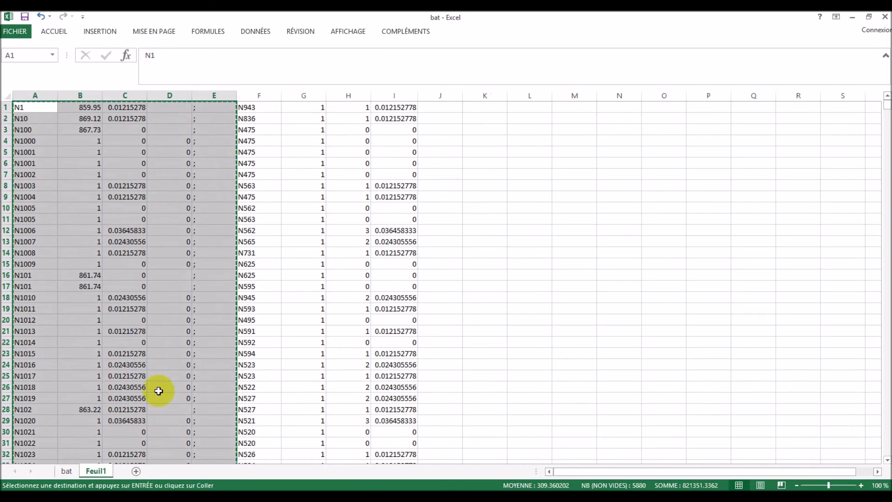
Open a blank Bloc-notes document from the Windows applications list and paste the copied junction table into it
click(7, 488)
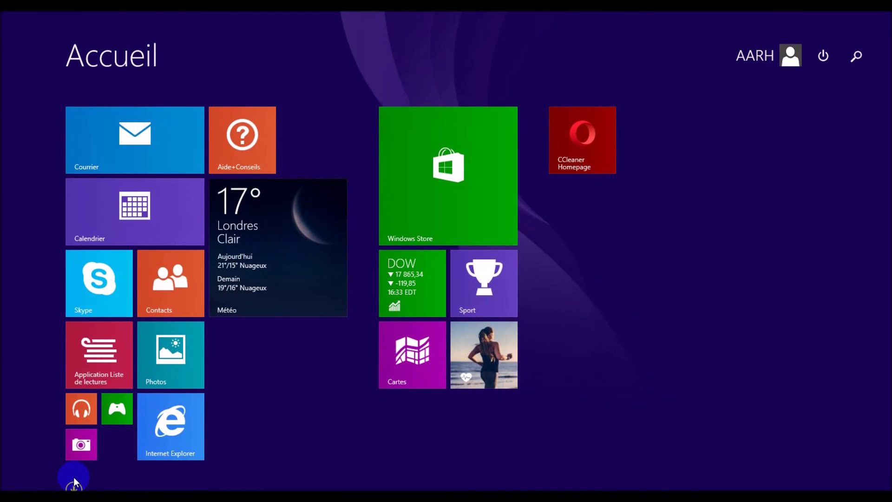
click(73, 486)
click(771, 51)
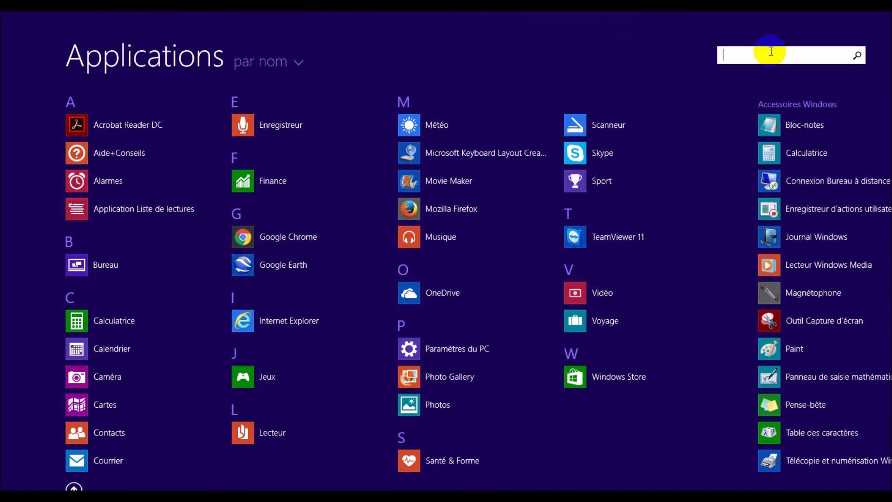
click(806, 124)
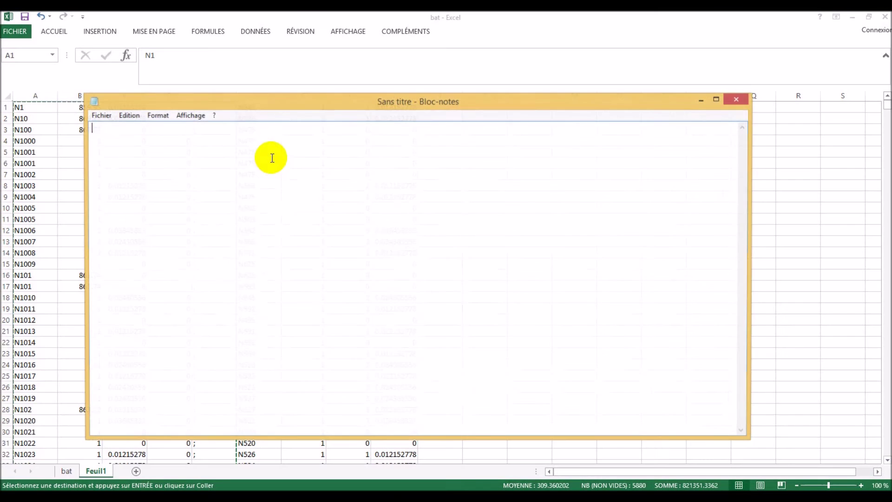
right_click(134, 155)
click(181, 201)
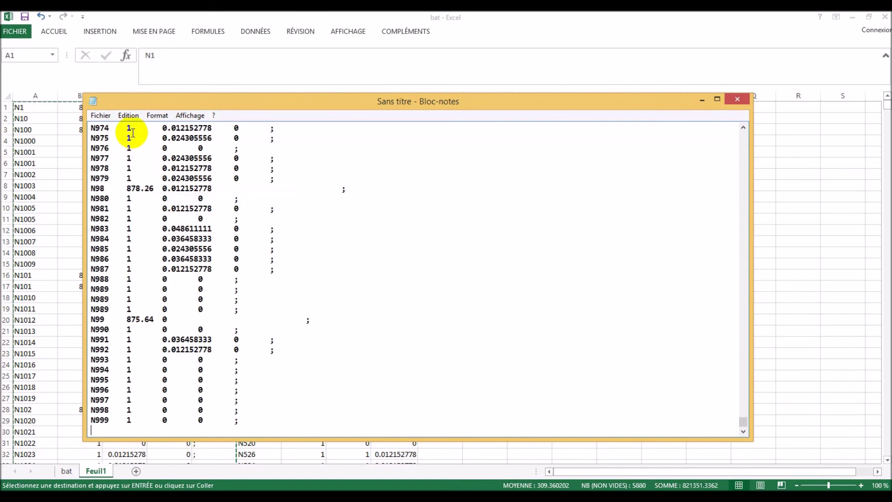
Select the entire junction list in Bloc-notes and copy it as plain text
click(130, 119)
click(168, 250)
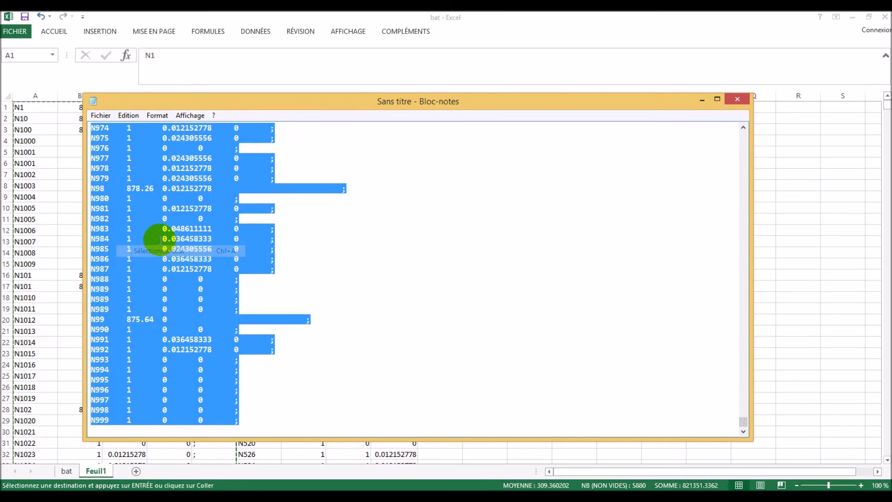
click(121, 119)
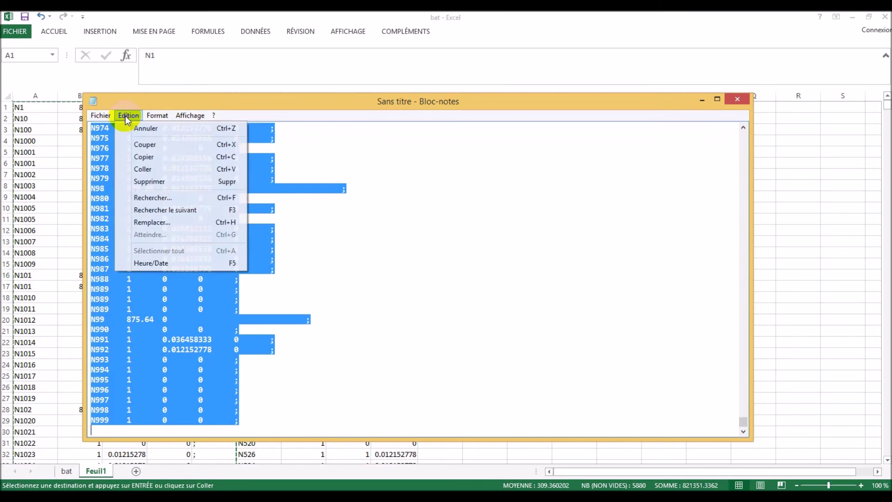
click(144, 155)
Switch to réseauaepbenimaouche in WordPad, replace the selected junction rows with the copied list, and save the file
click(371, 496)
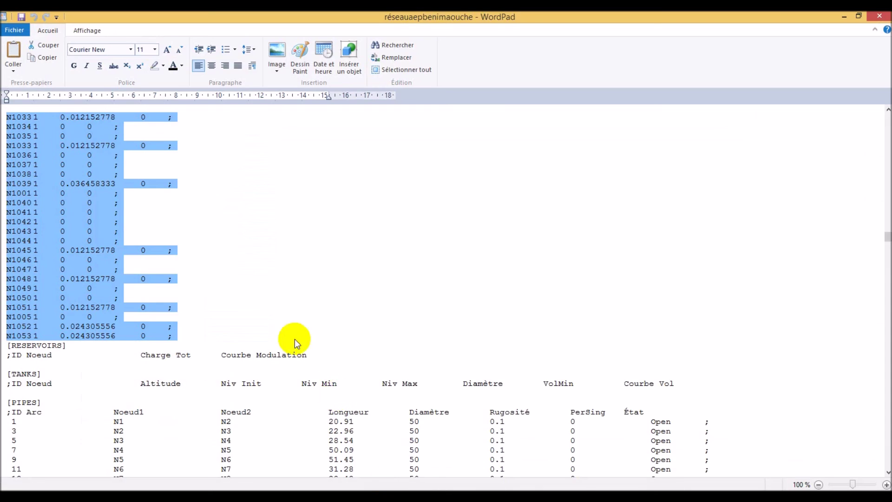
scroll(100, 199, up, 15)
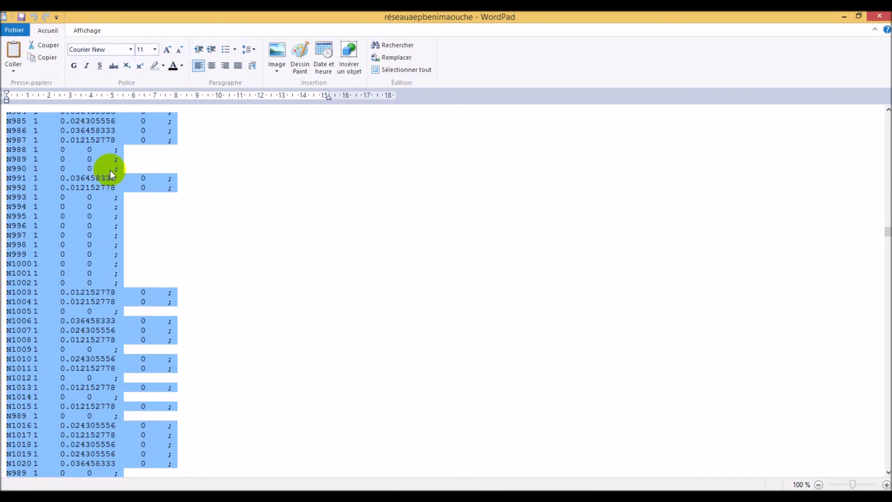
scroll(69, 154, up, 14)
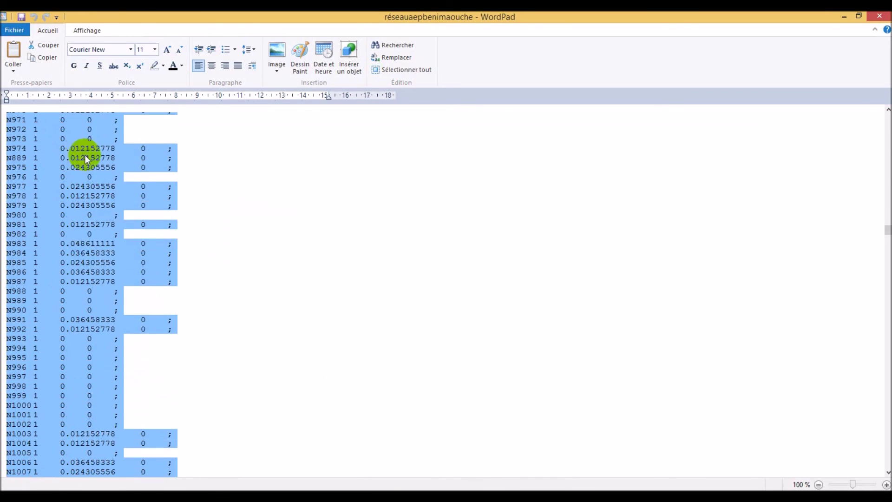
scroll(76, 155, up, 5)
right_click(77, 157)
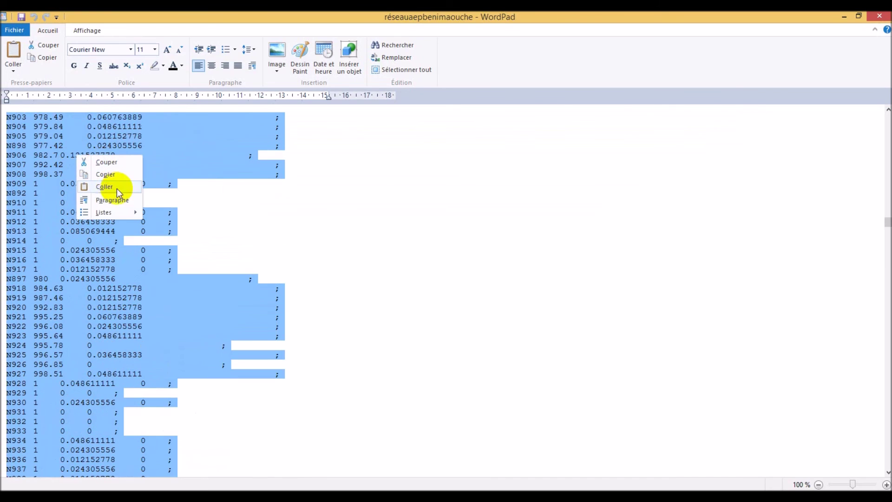
click(112, 186)
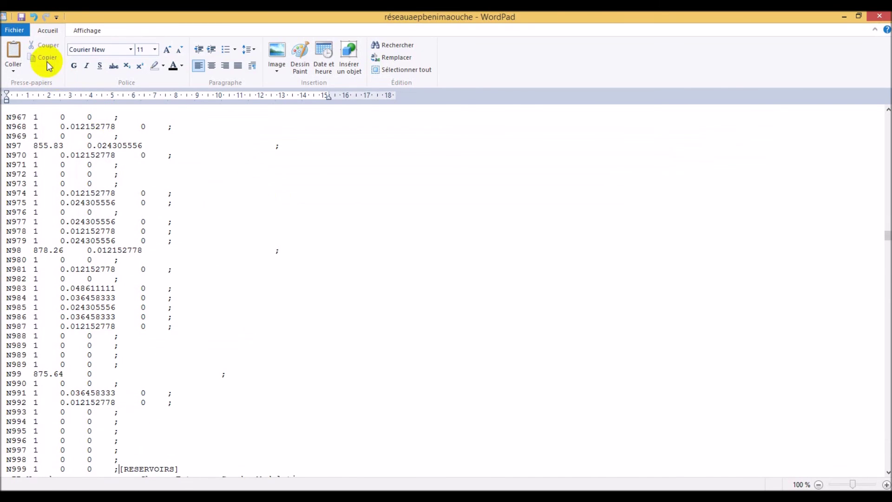
click(21, 17)
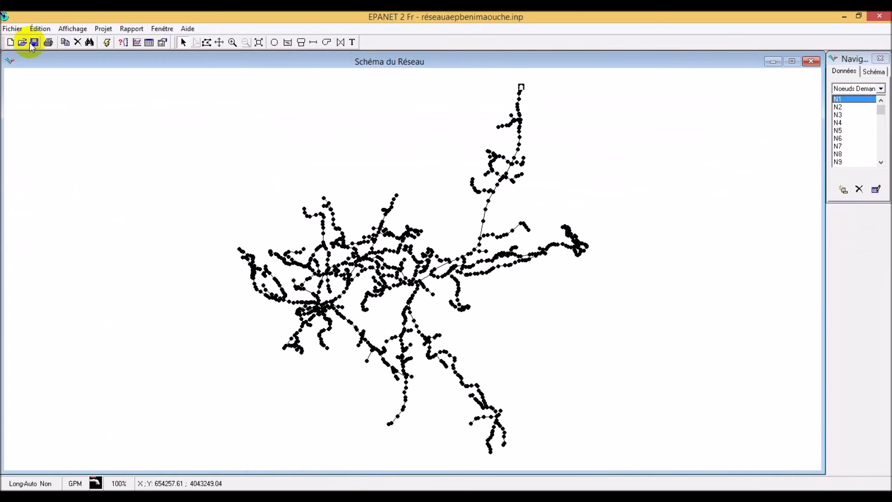
Import the updated network file réseauaepbenimaouche.inp from the epant folder into EPANET
click(12, 28)
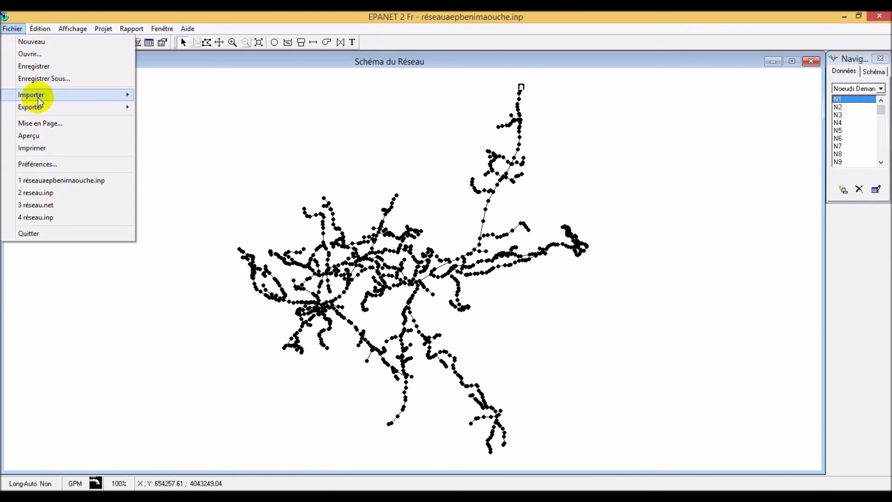
mouse_move(113, 97)
click(165, 118)
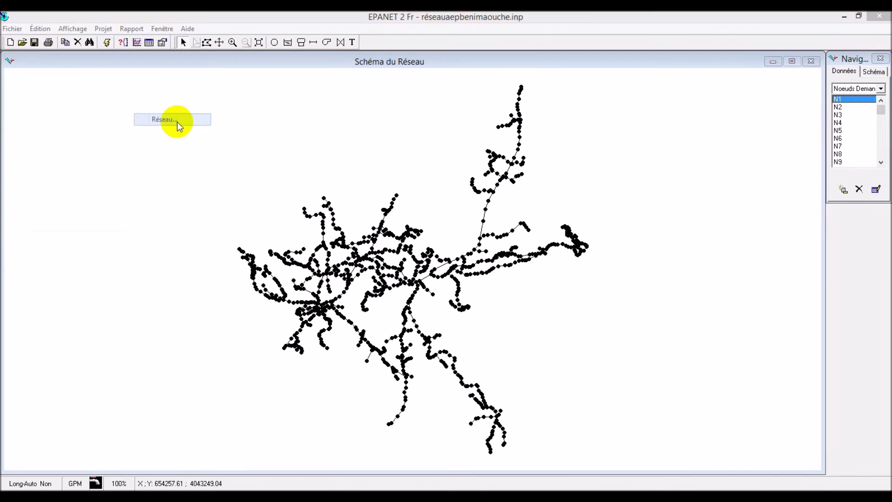
click(388, 183)
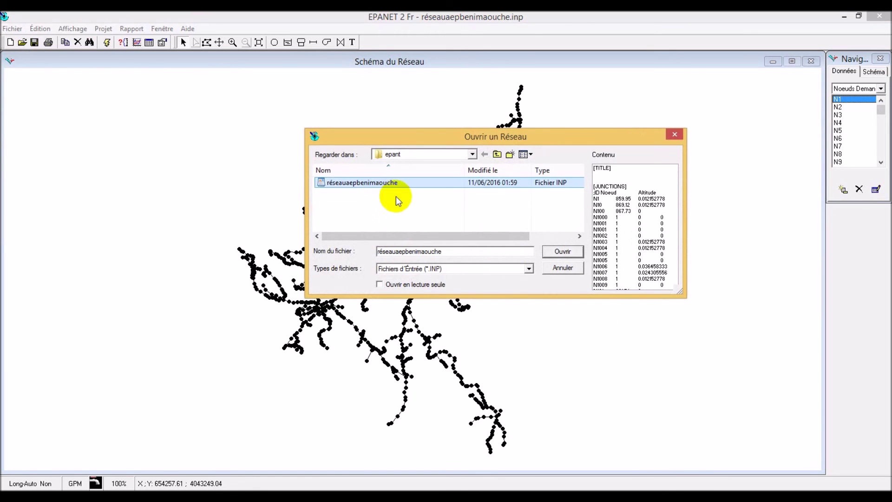
click(573, 259)
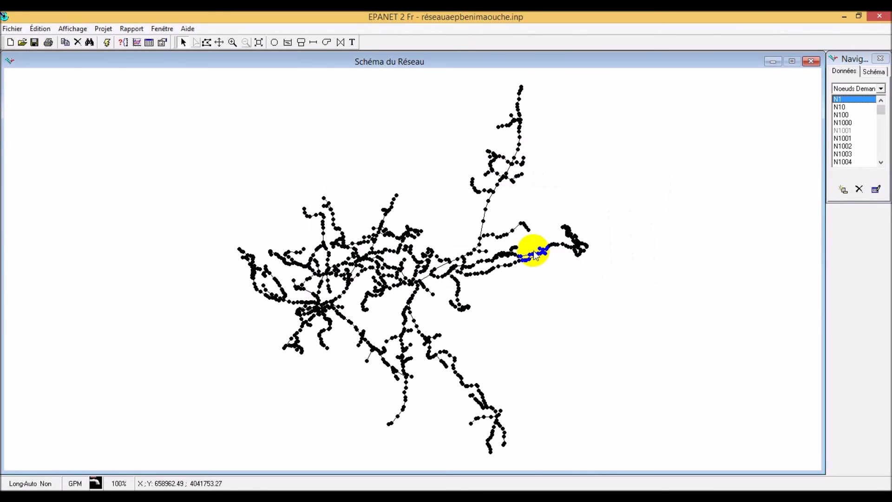
Save the project as réseauaepbenimaouche.net in the epant folder, replacing the existing file
click(12, 29)
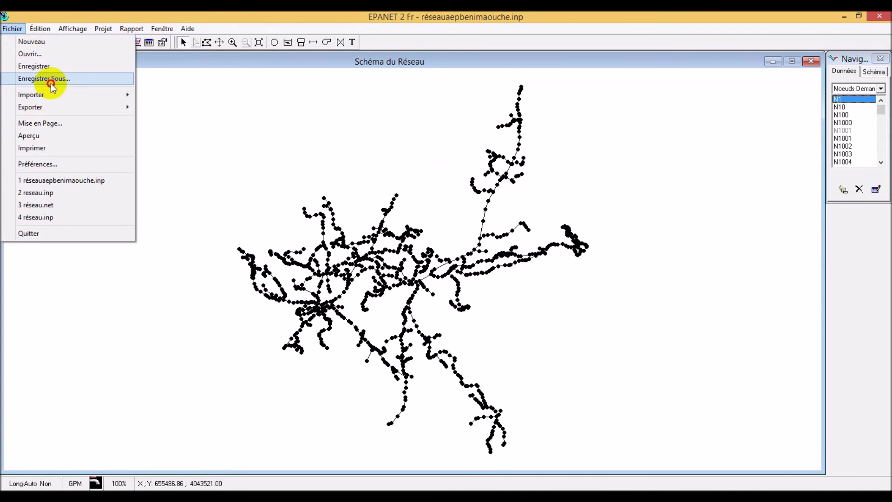
click(52, 79)
click(375, 182)
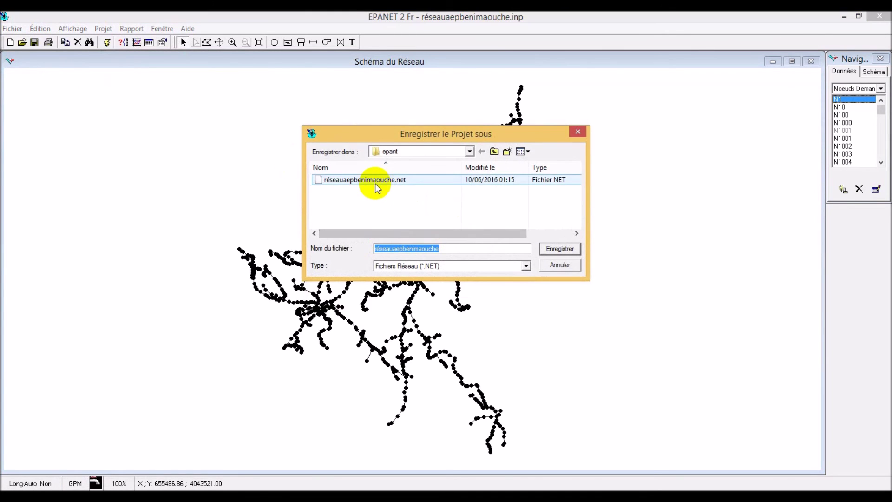
click(563, 250)
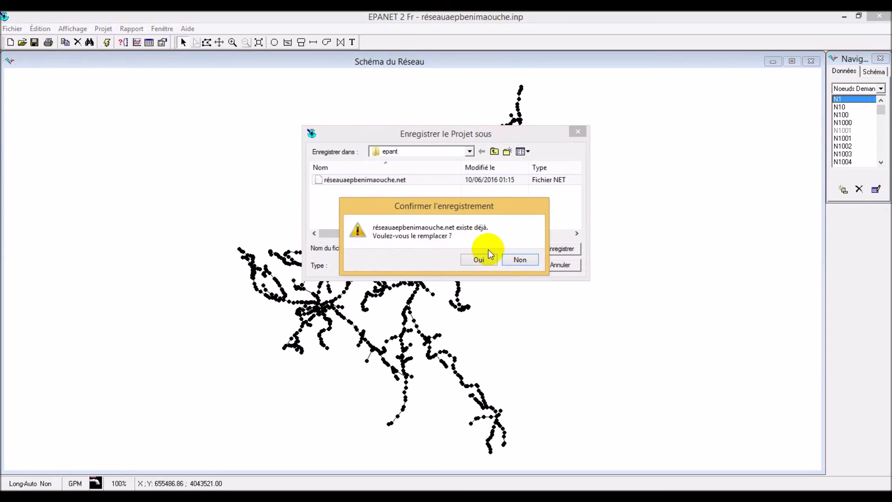
click(484, 256)
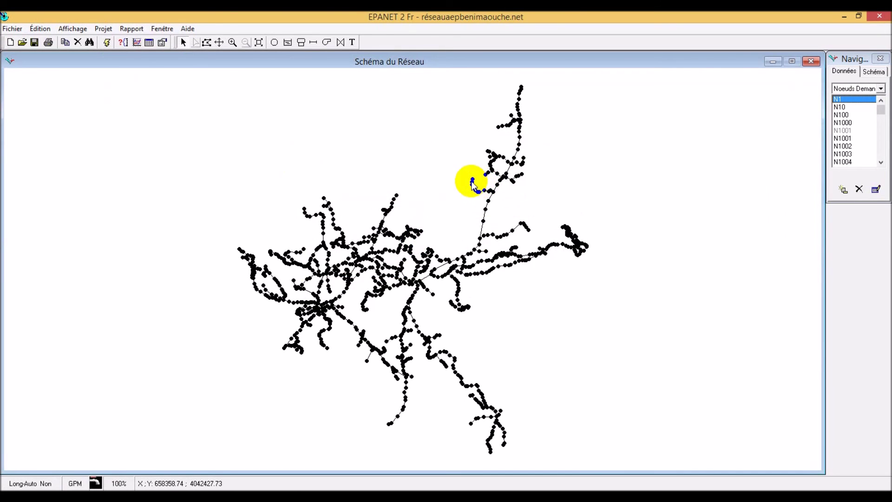
Check the base demand in the properties of junctions N140 and N707
click(472, 179)
double_click(472, 180)
click(379, 163)
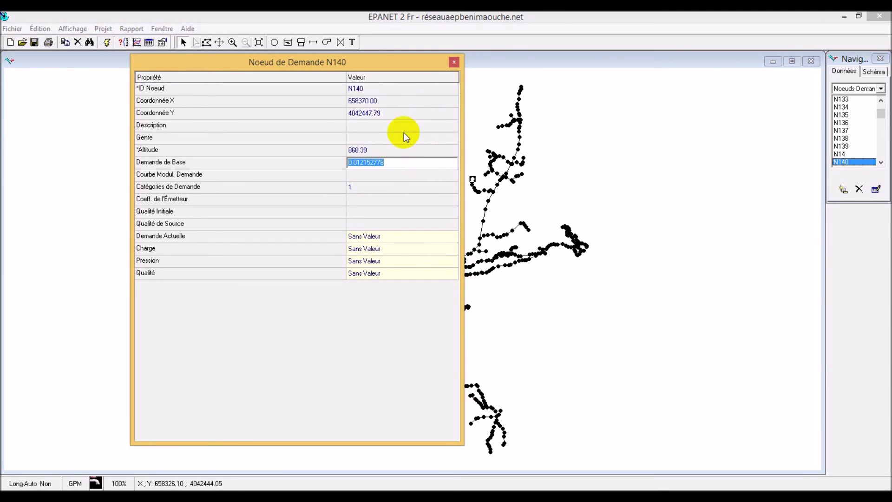
click(454, 63)
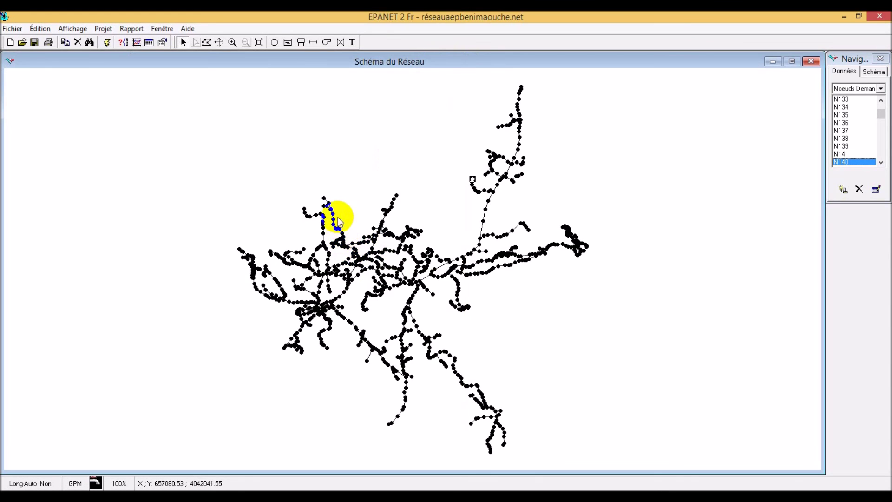
click(324, 199)
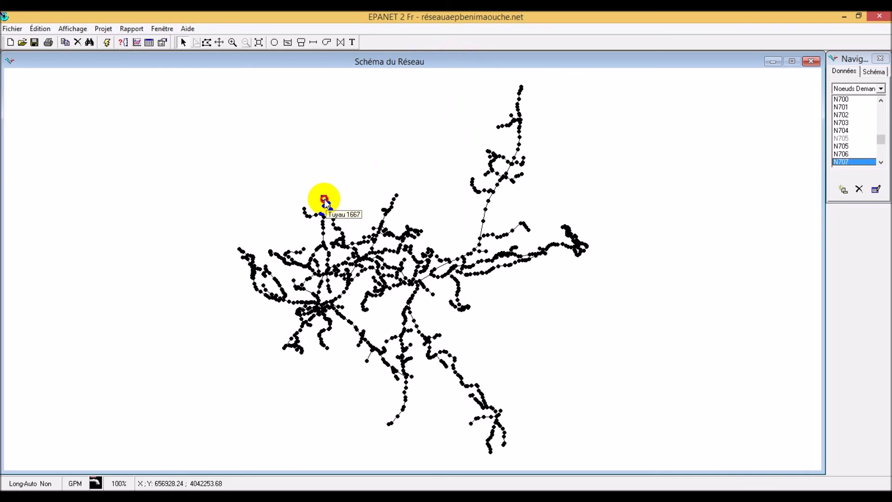
double_click(324, 199)
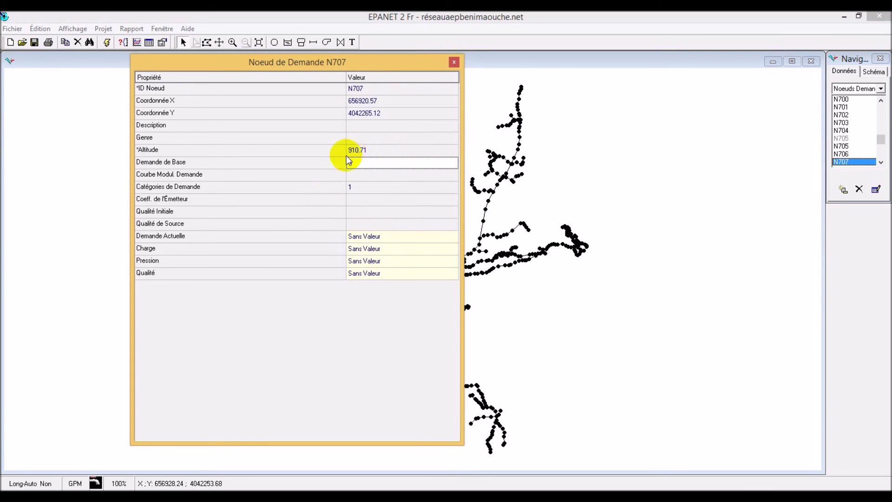
click(454, 62)
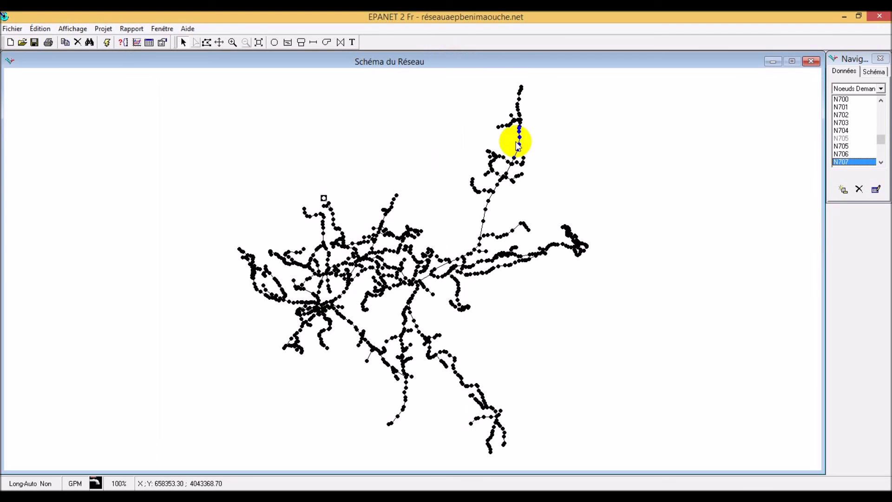
Check the base demand in the properties of junctions N153, N95 and N1, closing each property window
double_click(528, 231)
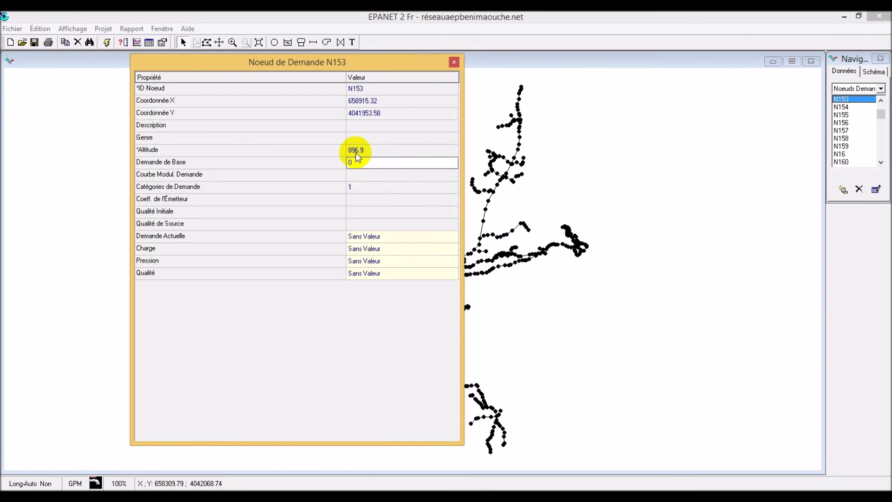
click(458, 64)
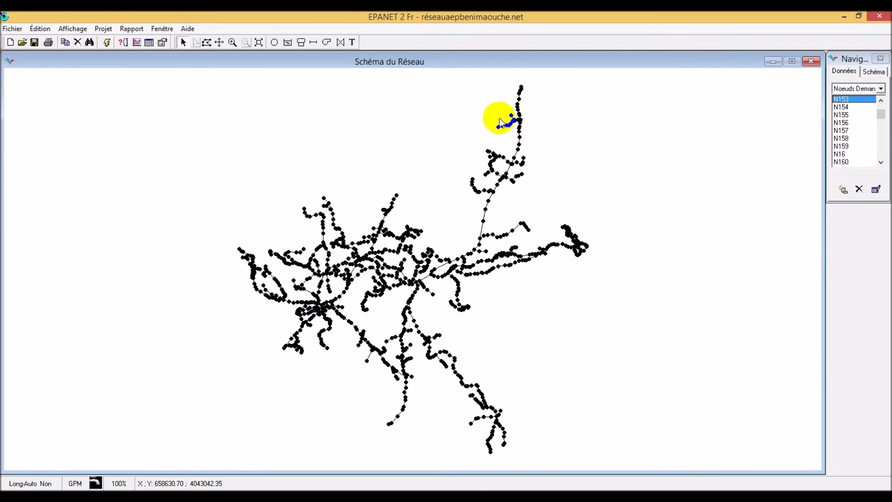
double_click(498, 127)
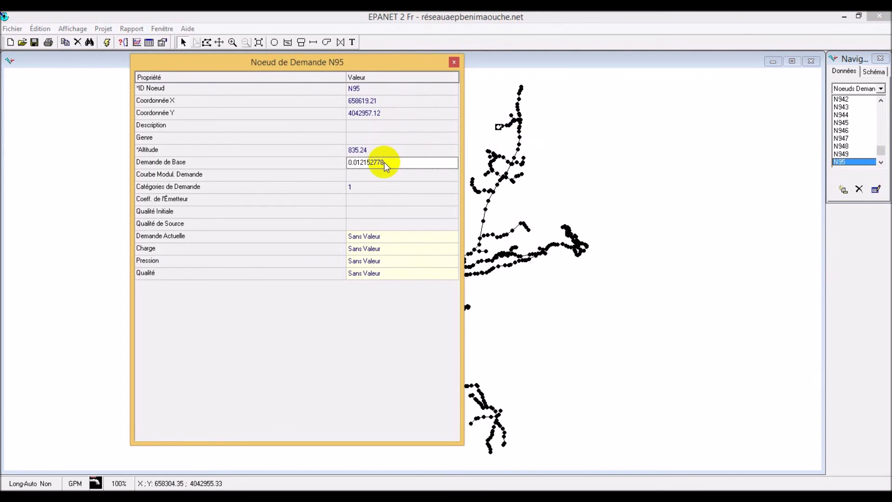
click(454, 65)
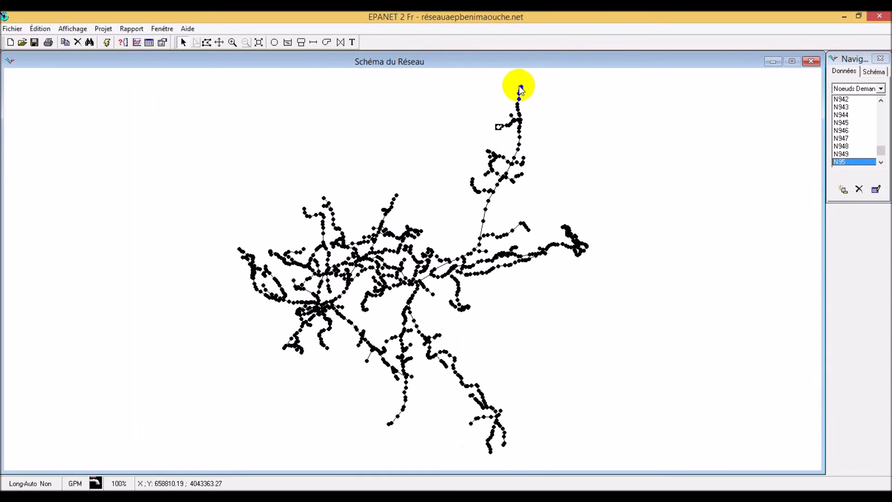
double_click(523, 85)
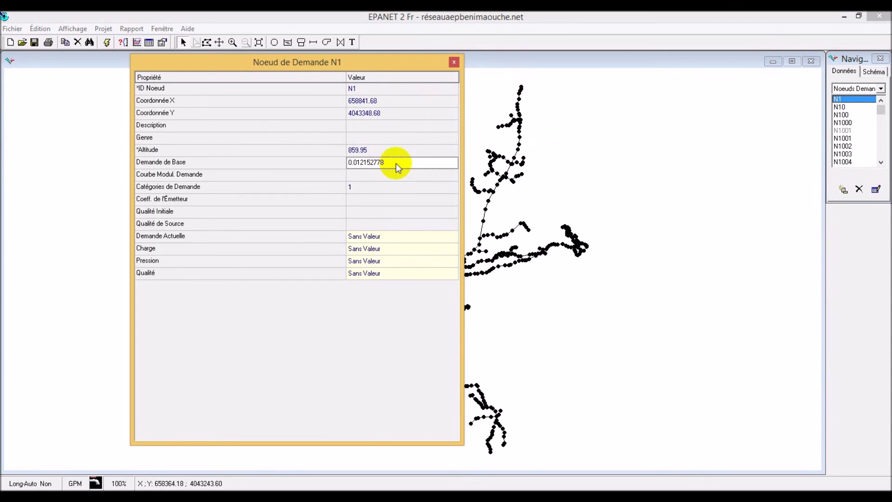
click(398, 162)
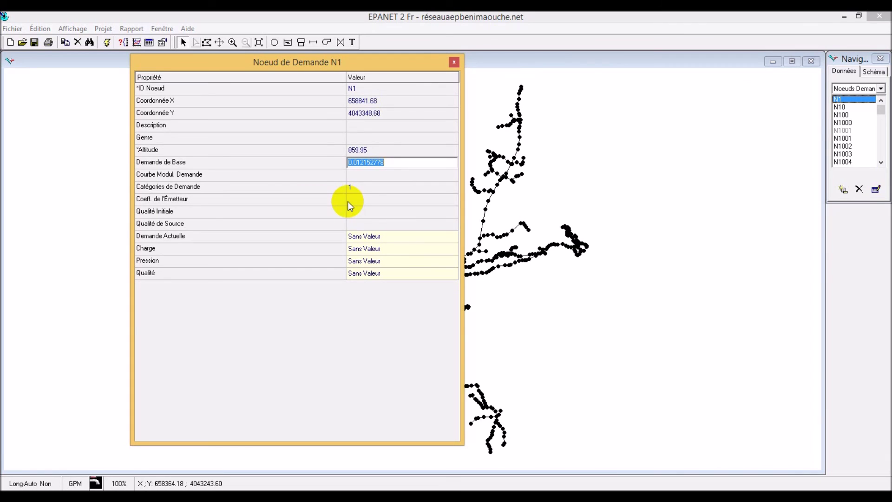
click(454, 63)
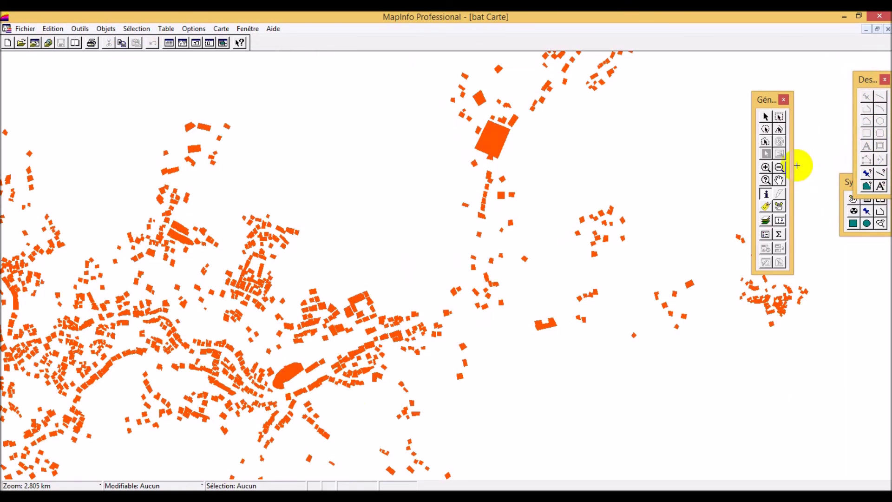
Switch to MapInfo Professional and check the ndrac attribute of the two northernmost buildings on the bat map
click(779, 182)
drag(553, 155, 433, 309)
drag(500, 161, 398, 350)
drag(398, 287, 396, 305)
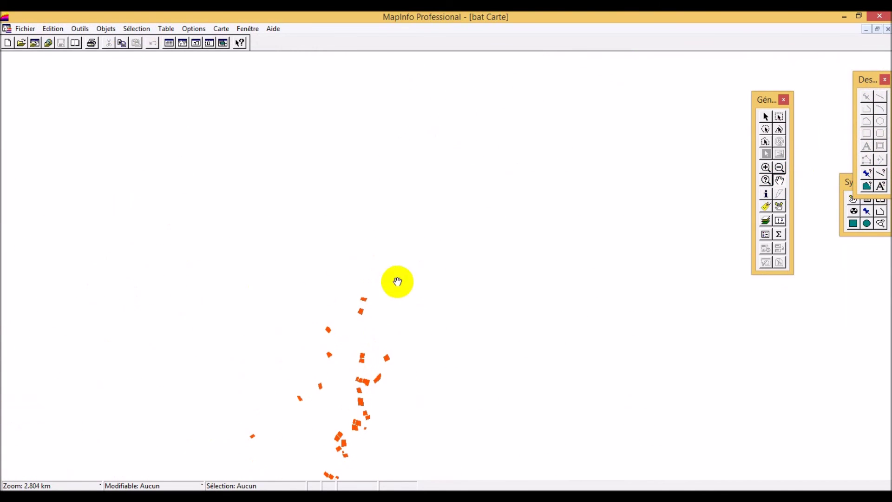
click(766, 194)
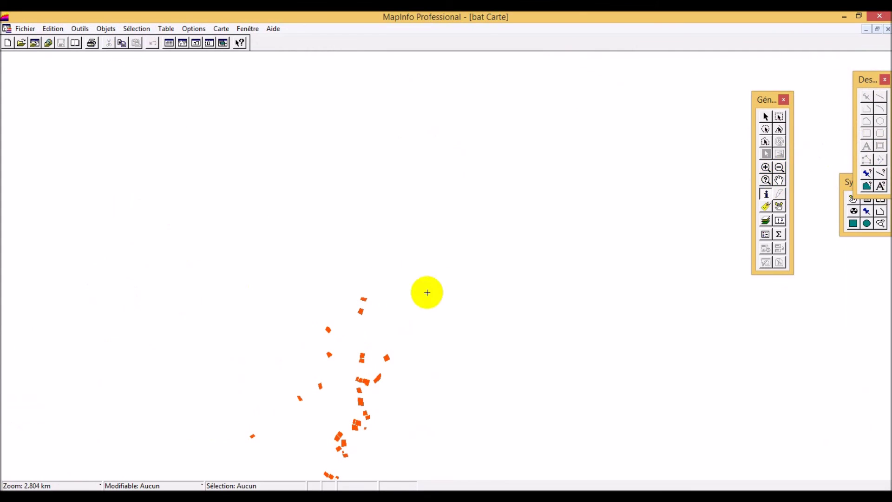
click(363, 299)
double_click(570, 298)
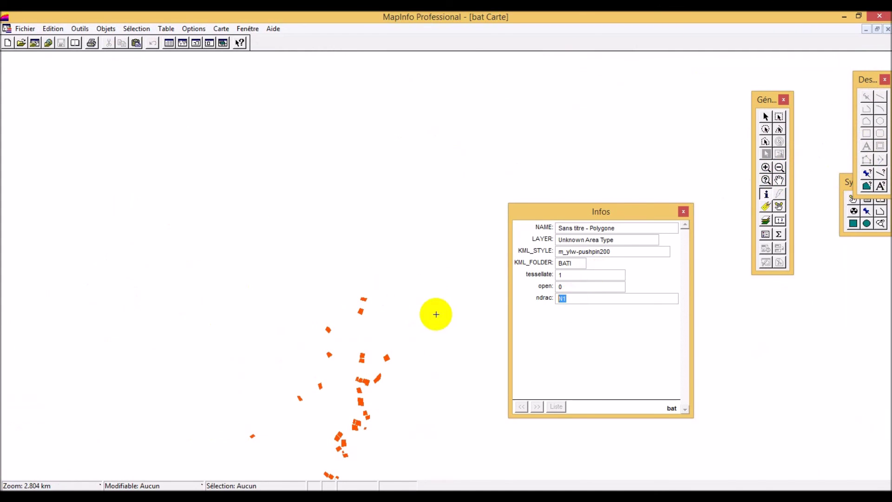
click(357, 312)
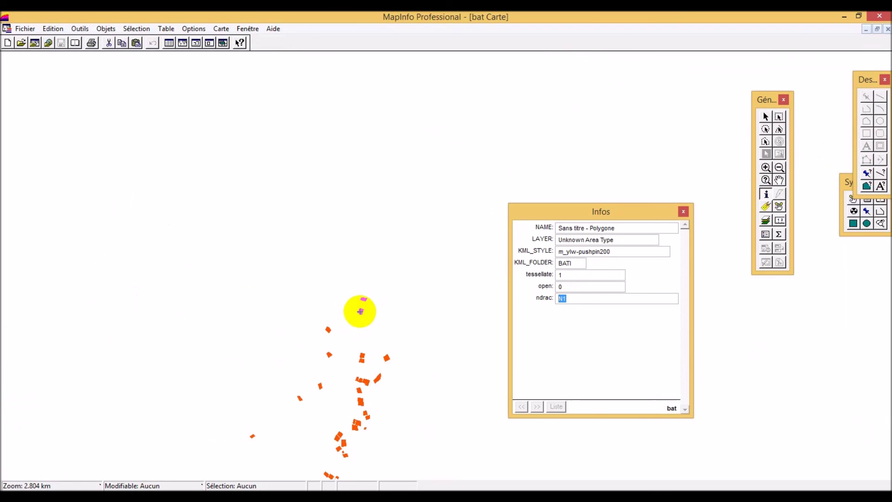
click(683, 213)
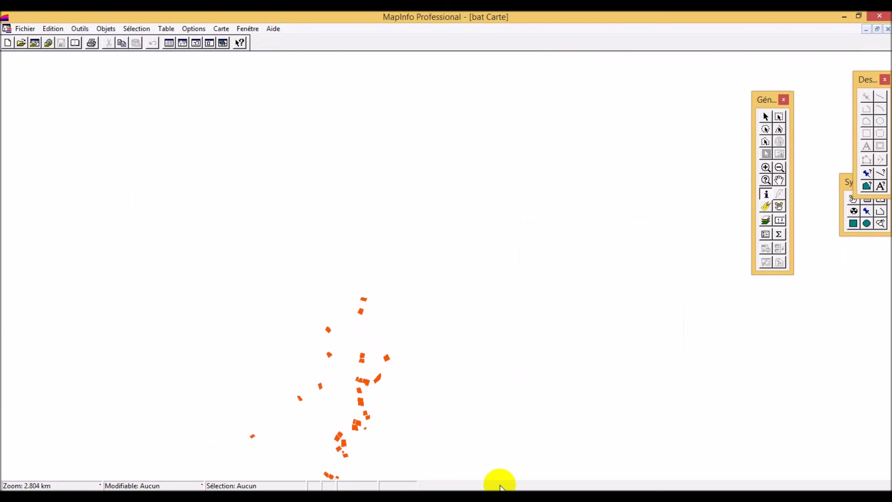